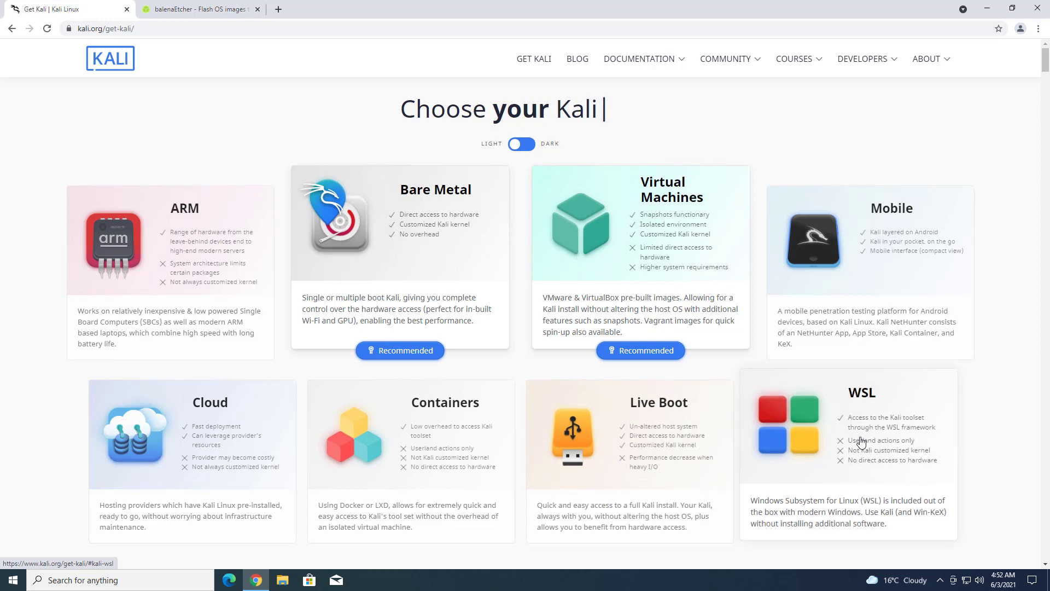
- Show the Kali 2021.2 Bare Metal 64-bit installer downloads, then go to the balenaEtcher download page
{"action": "left_click", "coordinate": [403, 272]}
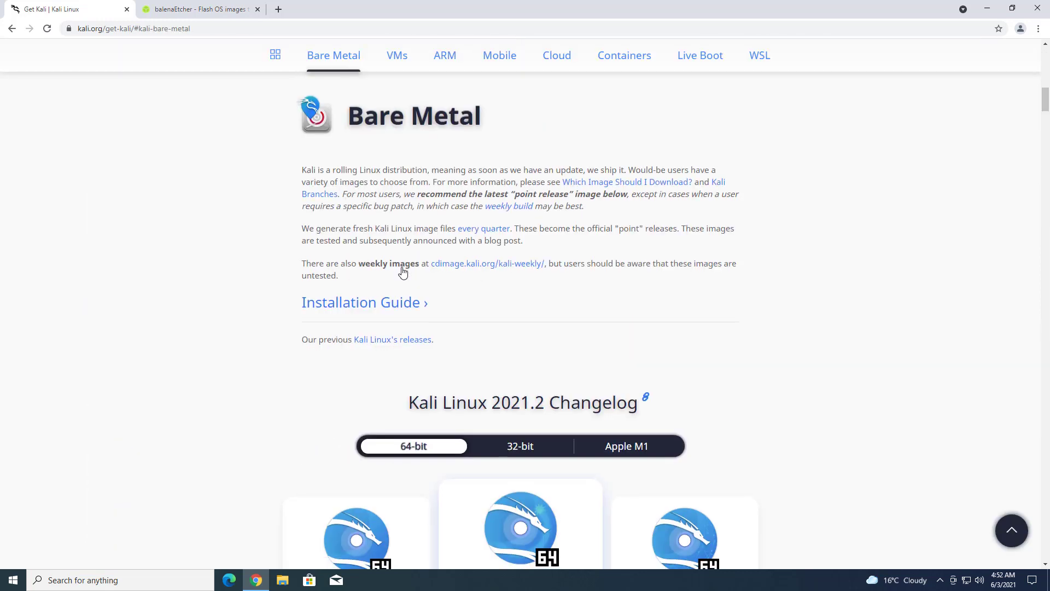
{"action": "scroll", "coordinate": [511, 356], "scroll_direction": "down", "scroll_amount": 3}
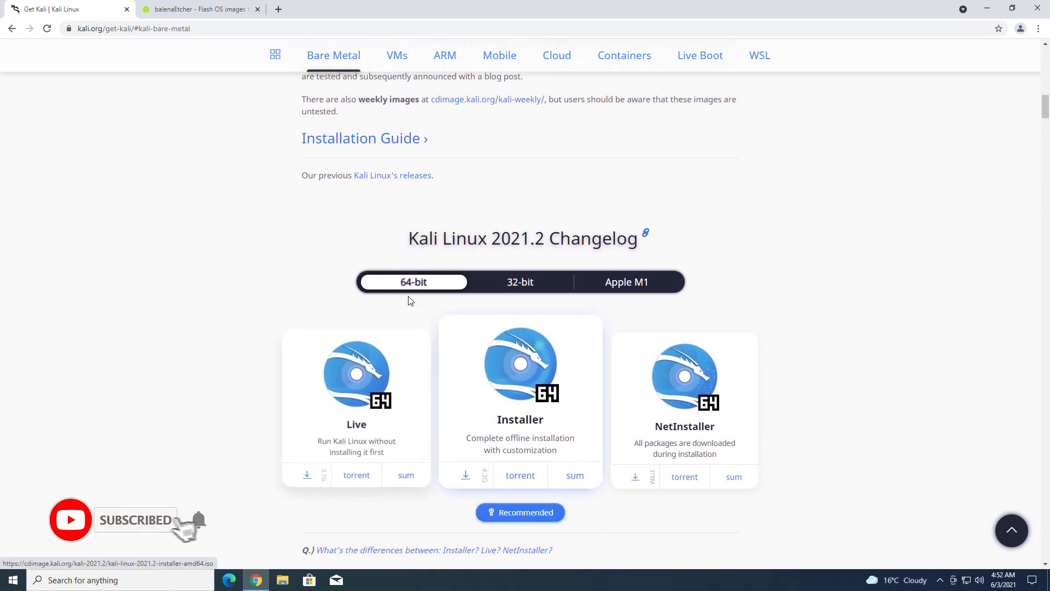
{"action": "left_click", "coordinate": [511, 284]}
{"action": "left_click", "coordinate": [624, 284]}
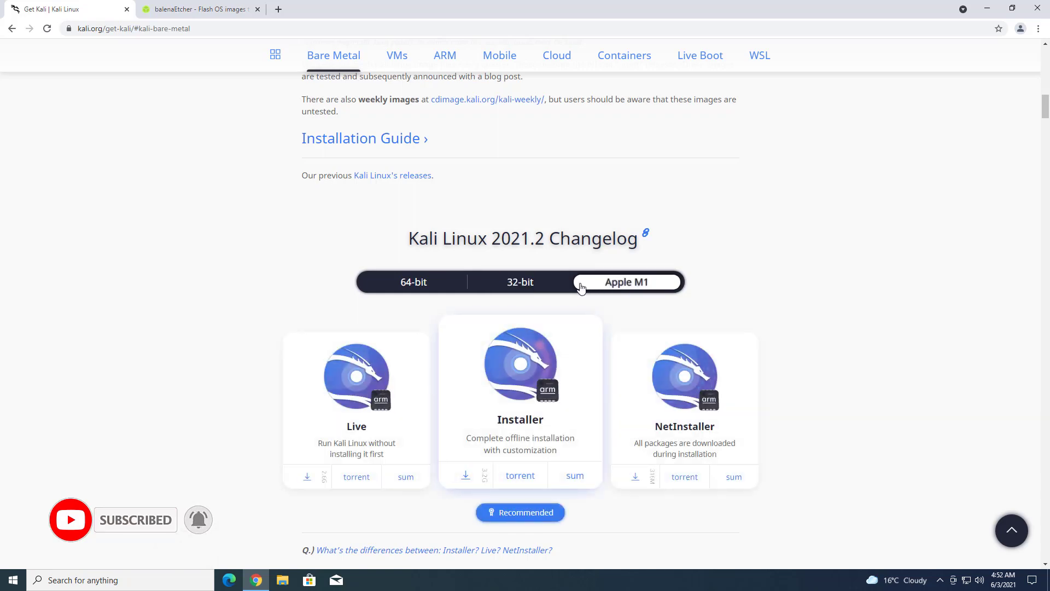
{"action": "left_click", "coordinate": [417, 282]}
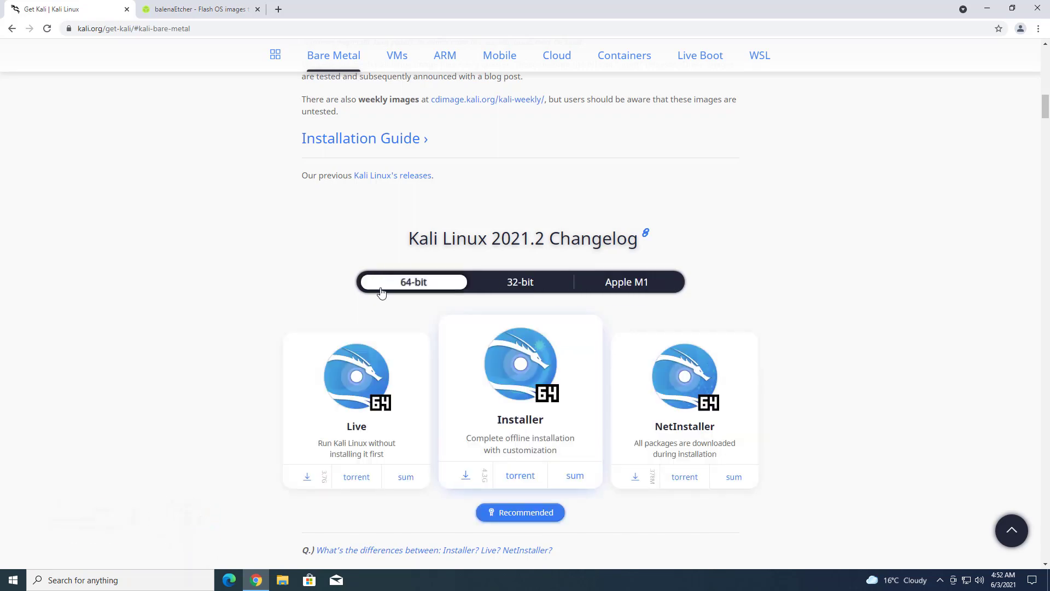
{"action": "scroll", "coordinate": [381, 293], "scroll_direction": "down", "scroll_amount": 2}
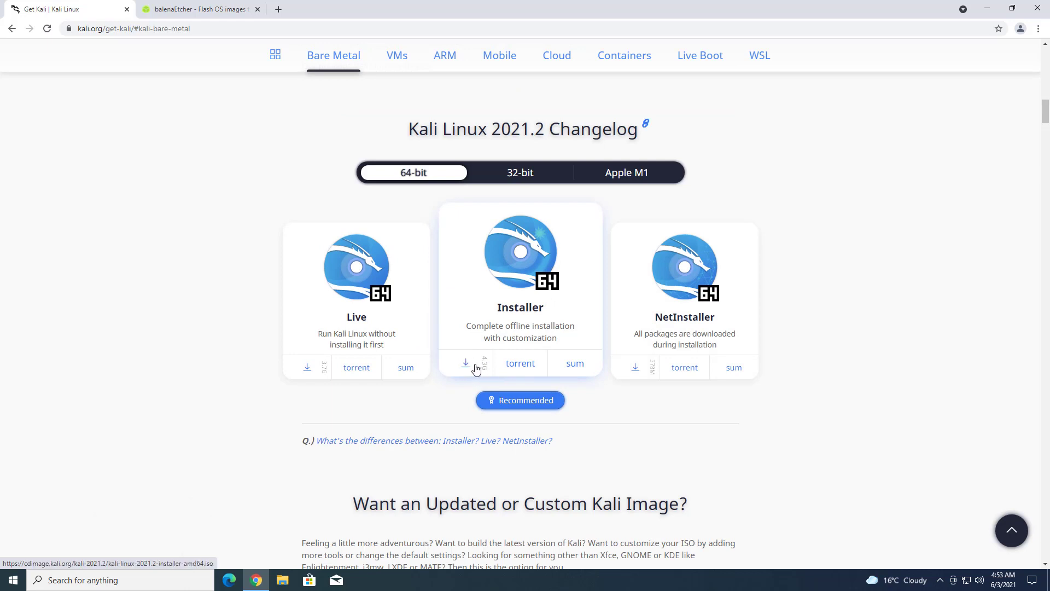
{"action": "scroll", "coordinate": [522, 392], "scroll_direction": "down", "scroll_amount": 3}
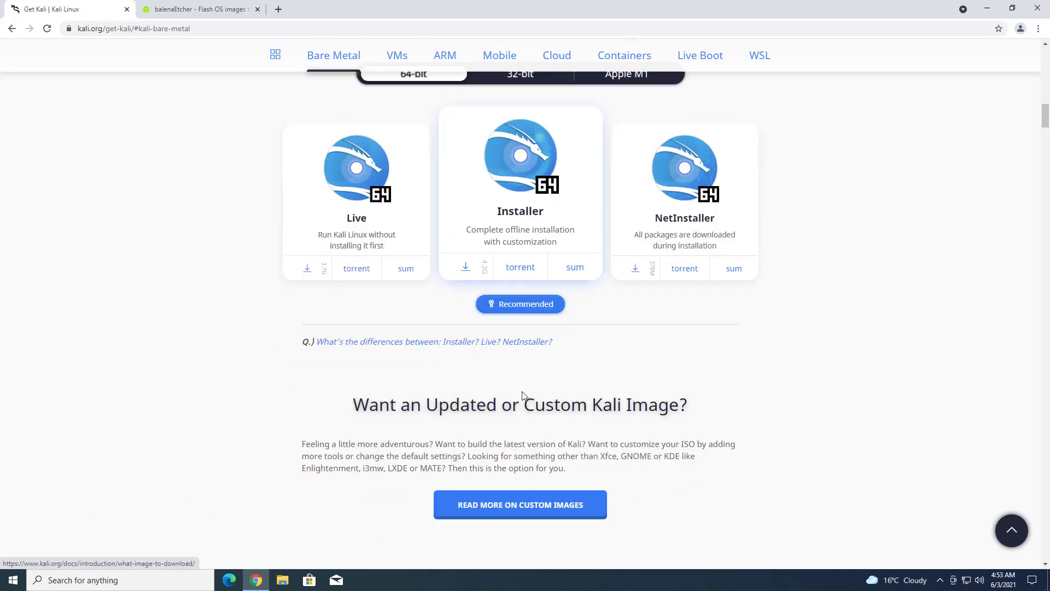
{"action": "left_click", "coordinate": [214, 13]}
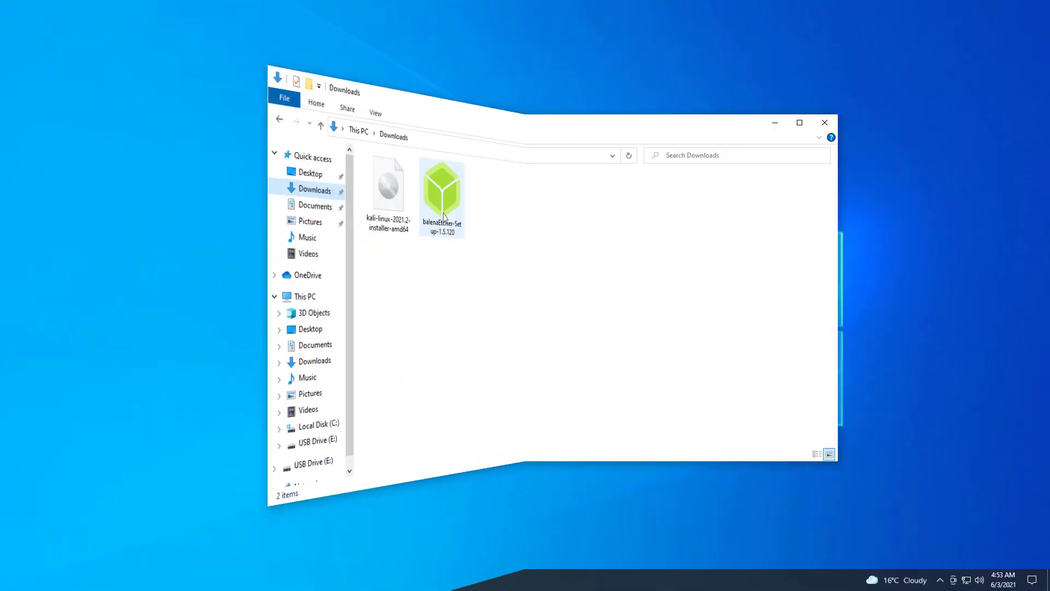
- Launch the balenaEtcher setup file from Downloads, close Explorer, and accept the licence agreement
{"action": "right_click", "coordinate": [406, 201]}
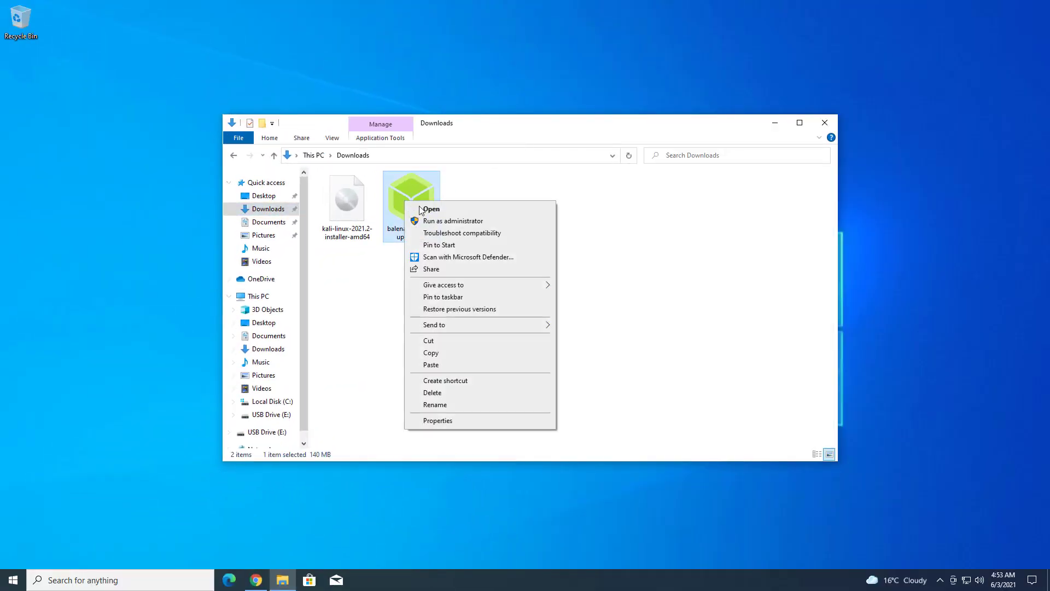
{"action": "left_click", "coordinate": [436, 213]}
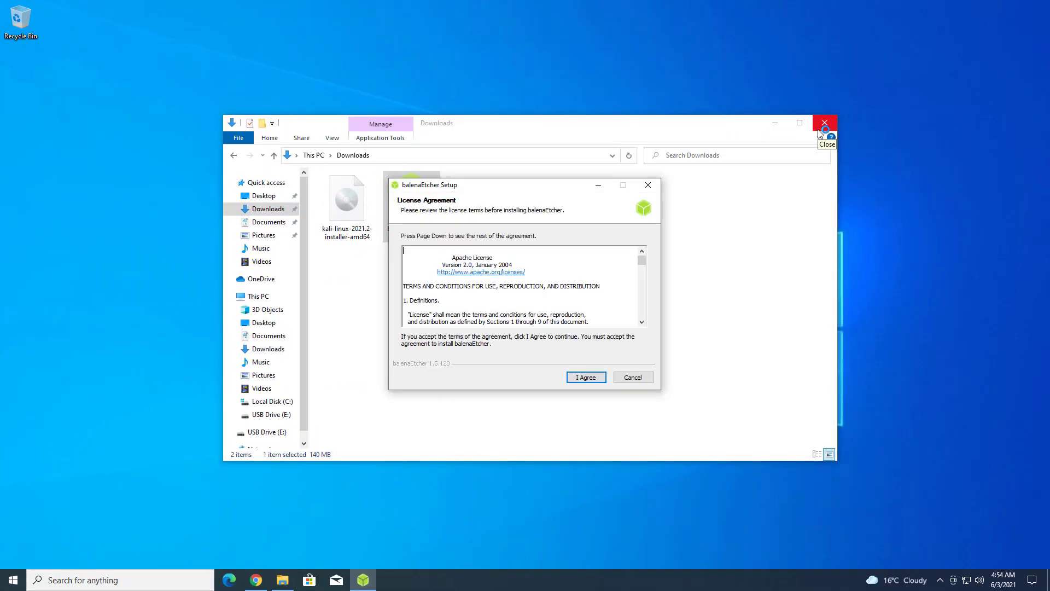
{"action": "left_click", "coordinate": [819, 130]}
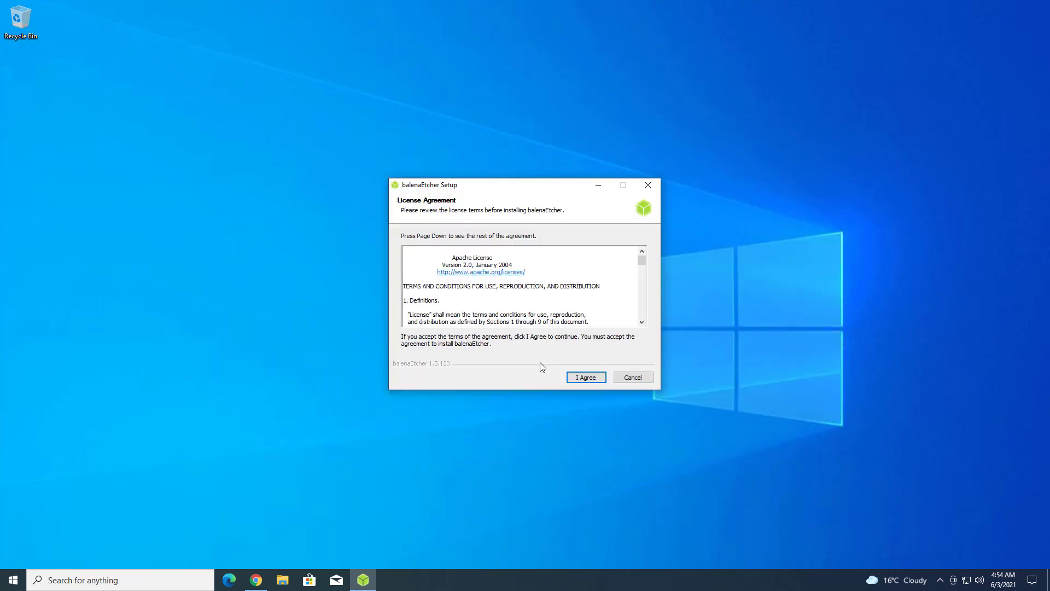
{"action": "left_click", "coordinate": [579, 377]}
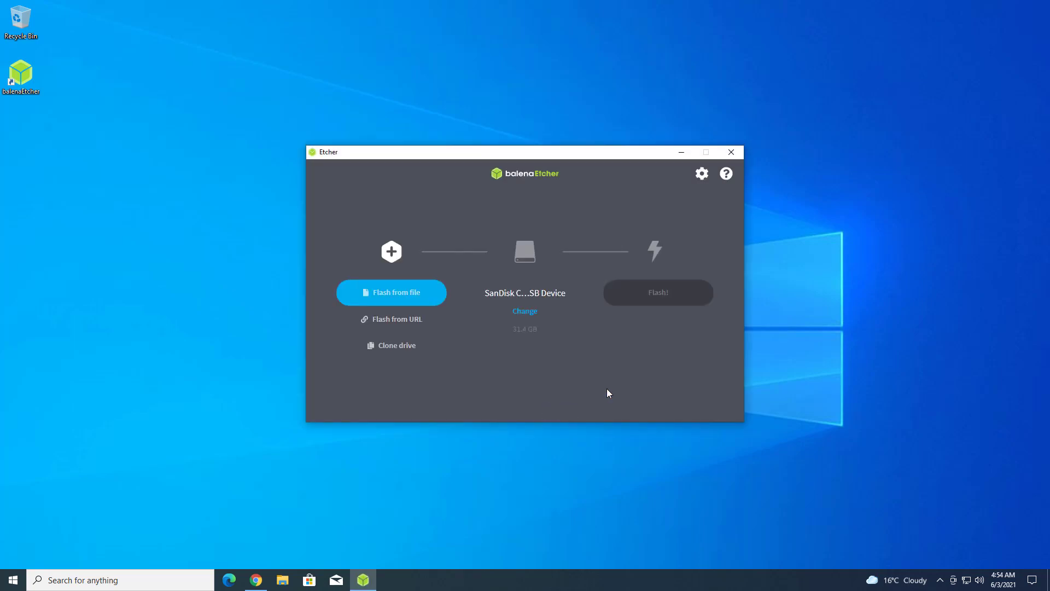
- Select kali-linux-2021.2-installer-amd64.iso from Downloads as the image to flash
{"action": "left_click", "coordinate": [403, 292]}
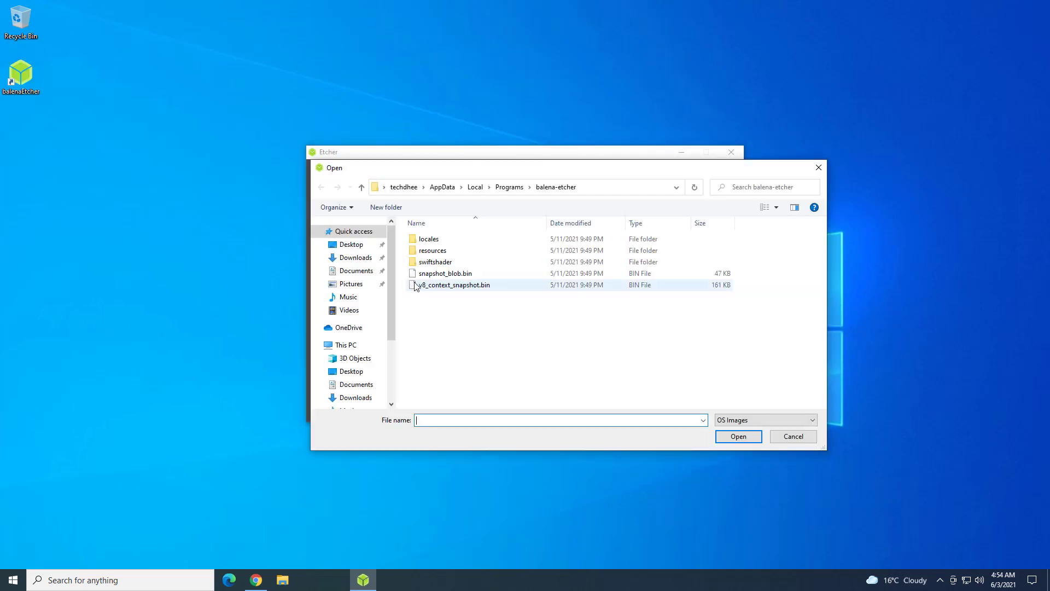
{"action": "left_click", "coordinate": [355, 258]}
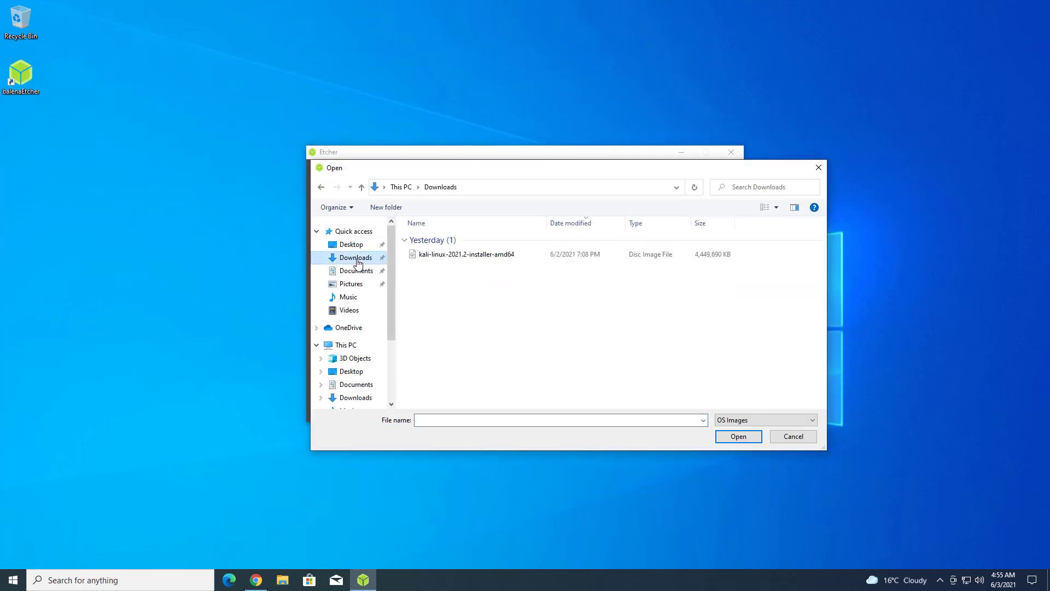
{"action": "left_click", "coordinate": [470, 258]}
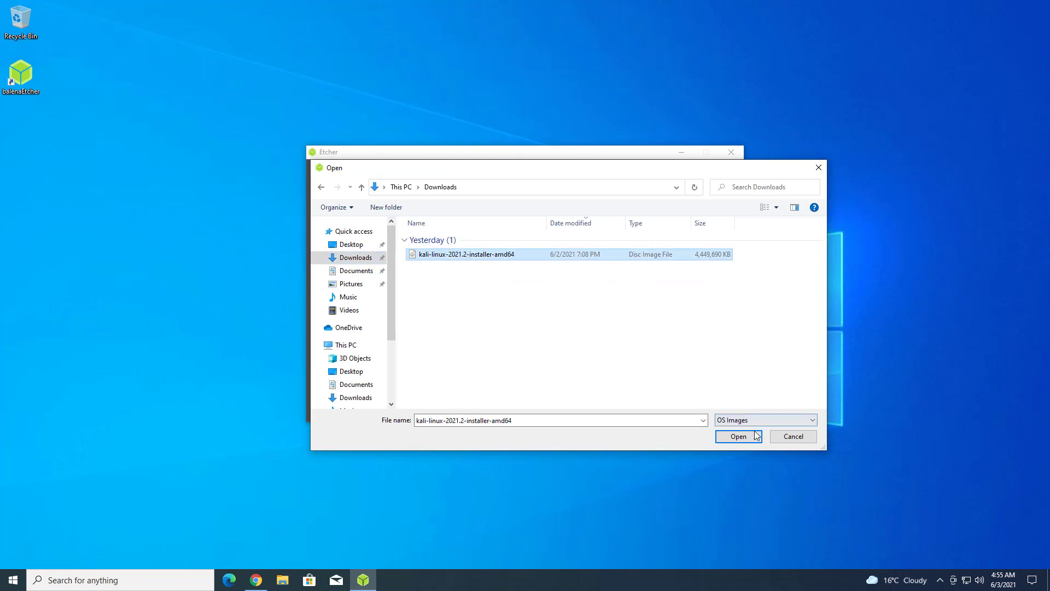
{"action": "left_click", "coordinate": [743, 435]}
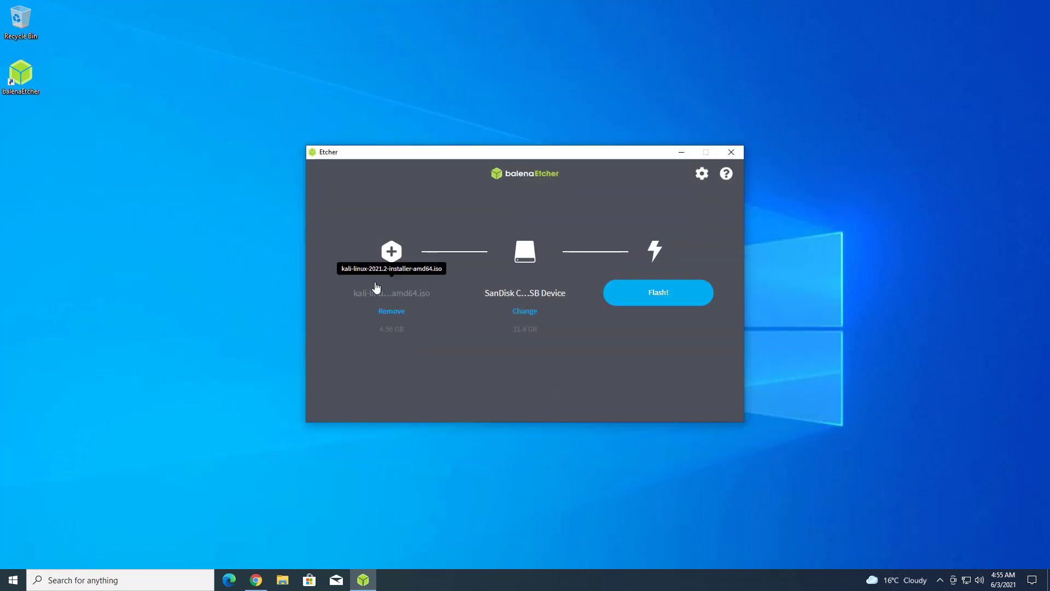
- Target the SanDisk Cruzer Blade USB drive and flash the image to it
{"action": "left_click", "coordinate": [527, 315]}
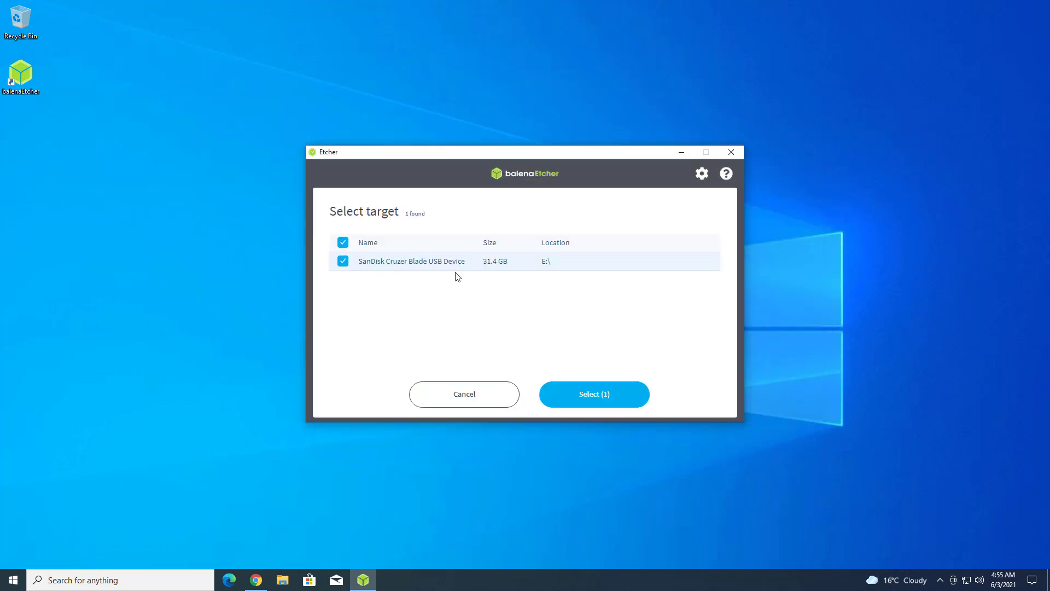
{"action": "left_click", "coordinate": [579, 405]}
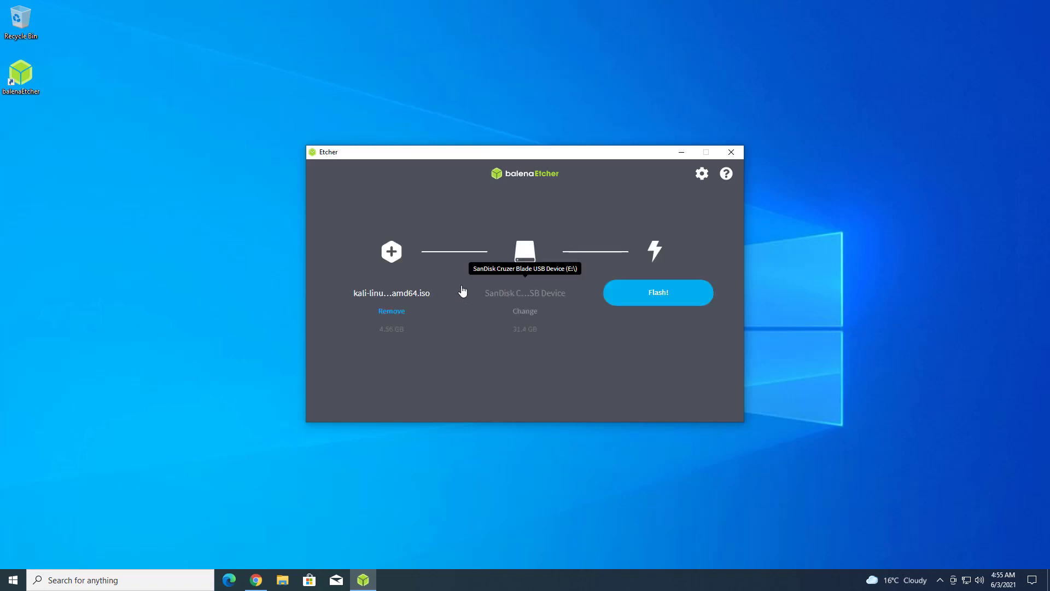
{"action": "left_click", "coordinate": [666, 302]}
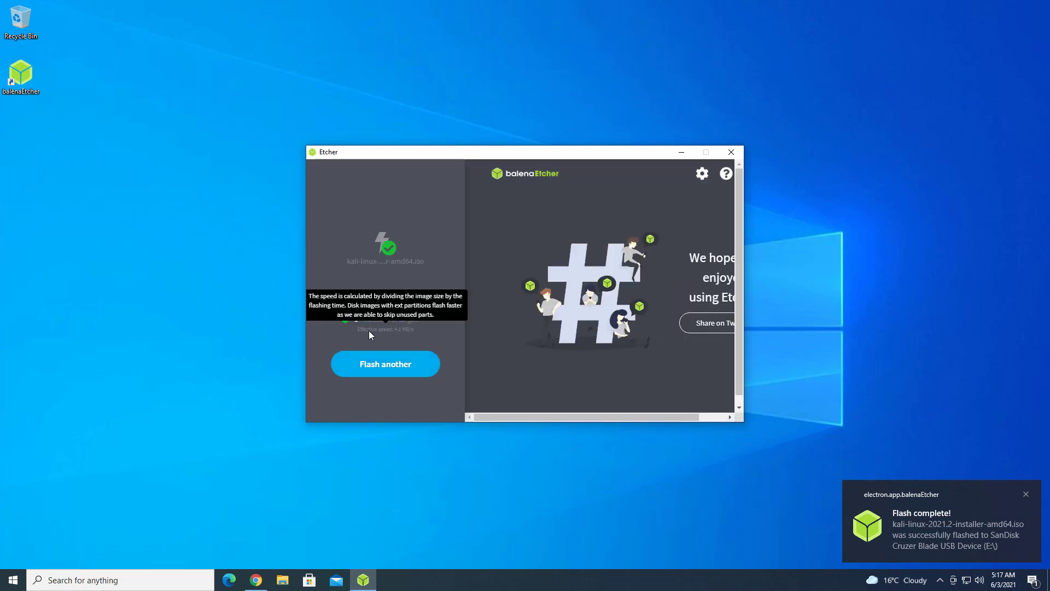
- Close Etcher and restart Windows from the Start menu's power options
{"action": "left_click", "coordinate": [732, 154]}
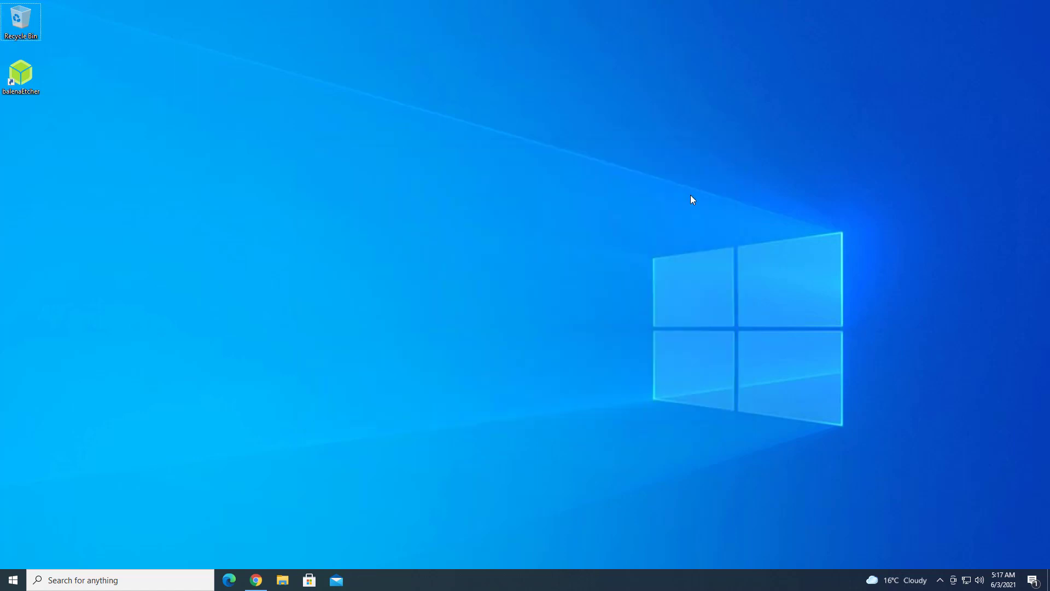
{"action": "left_click", "coordinate": [13, 580]}
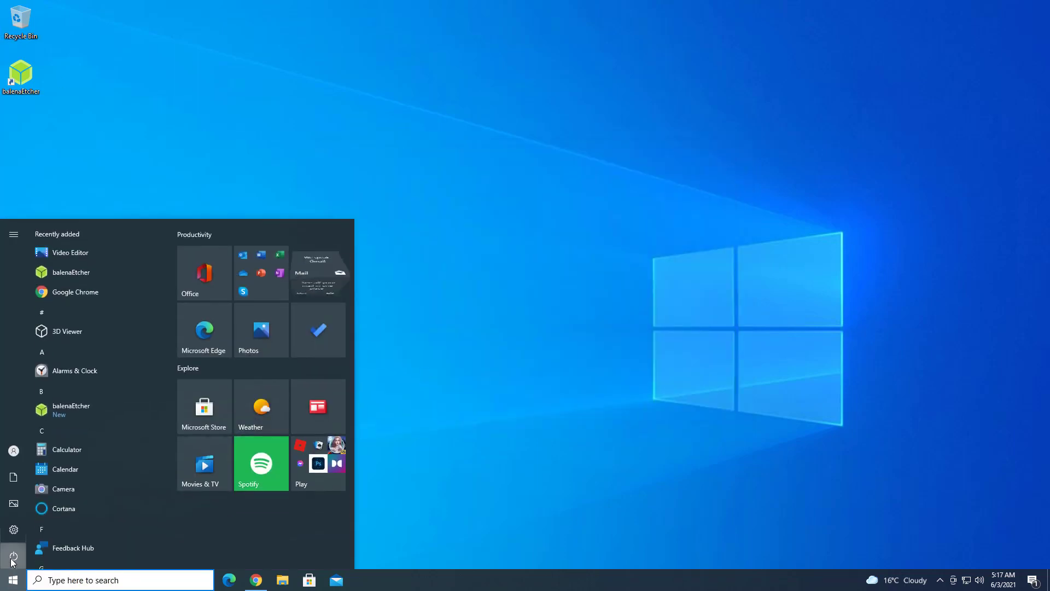
{"action": "left_click", "coordinate": [13, 557]}
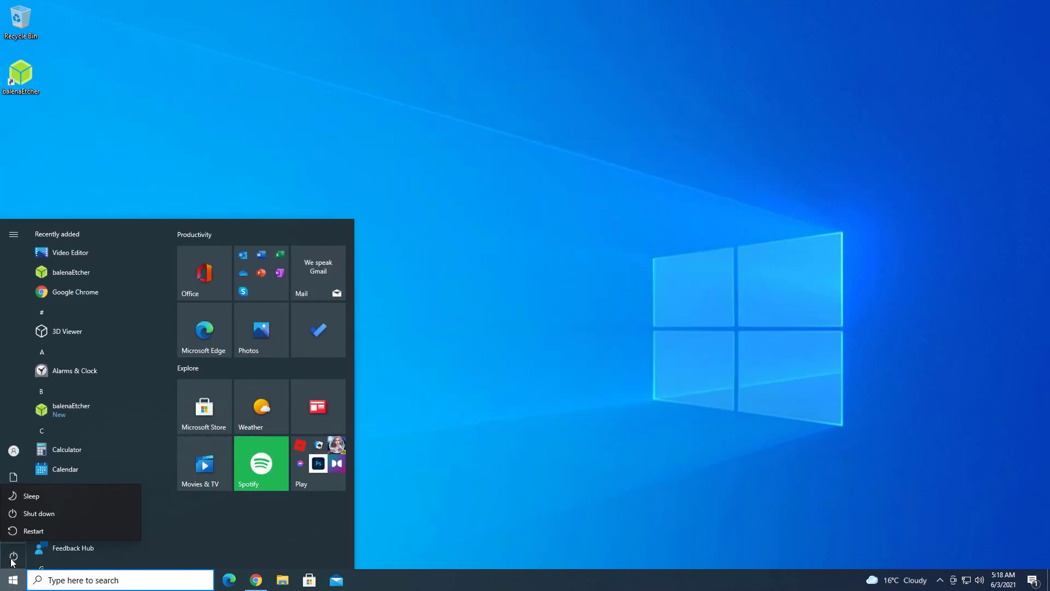
{"action": "left_click", "coordinate": [55, 529]}
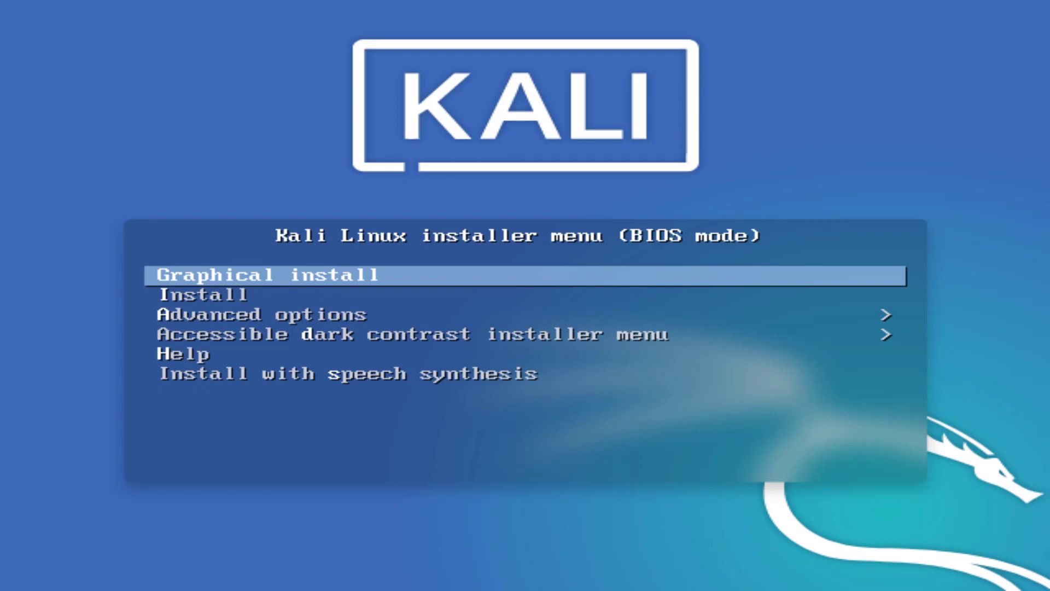
- Start 'Graphical install' from the Kali boot menu
{"action": "key", "text": "Down"}
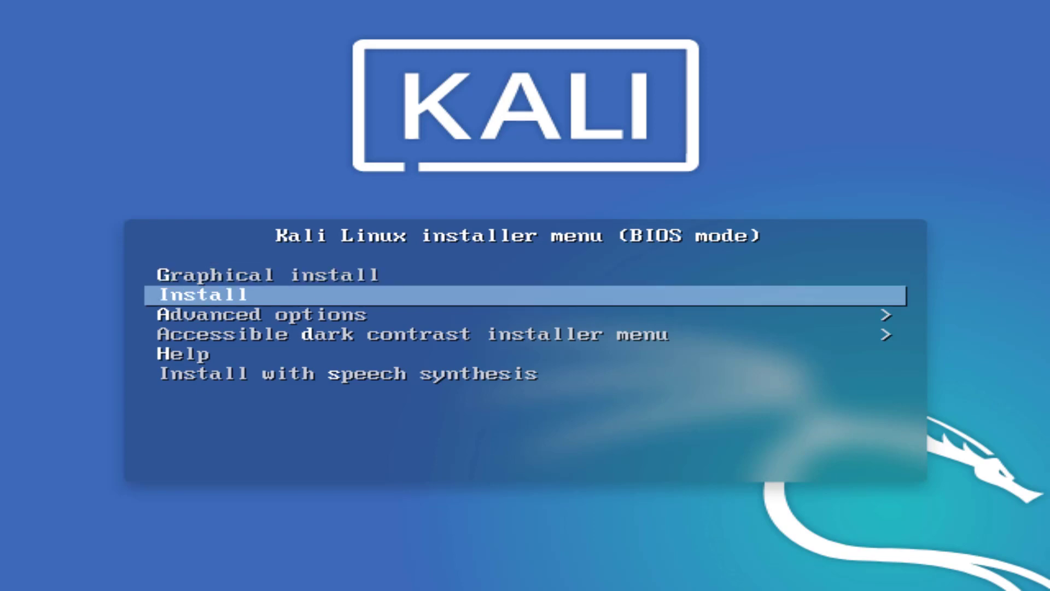
{"action": "key", "text": "Up"}
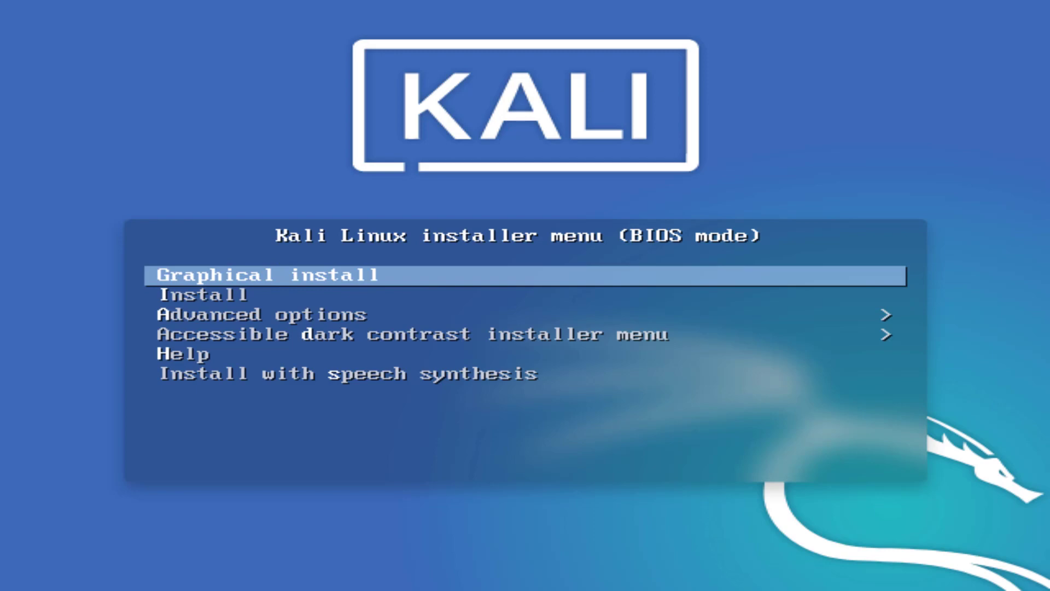
{"action": "key", "text": "Return"}
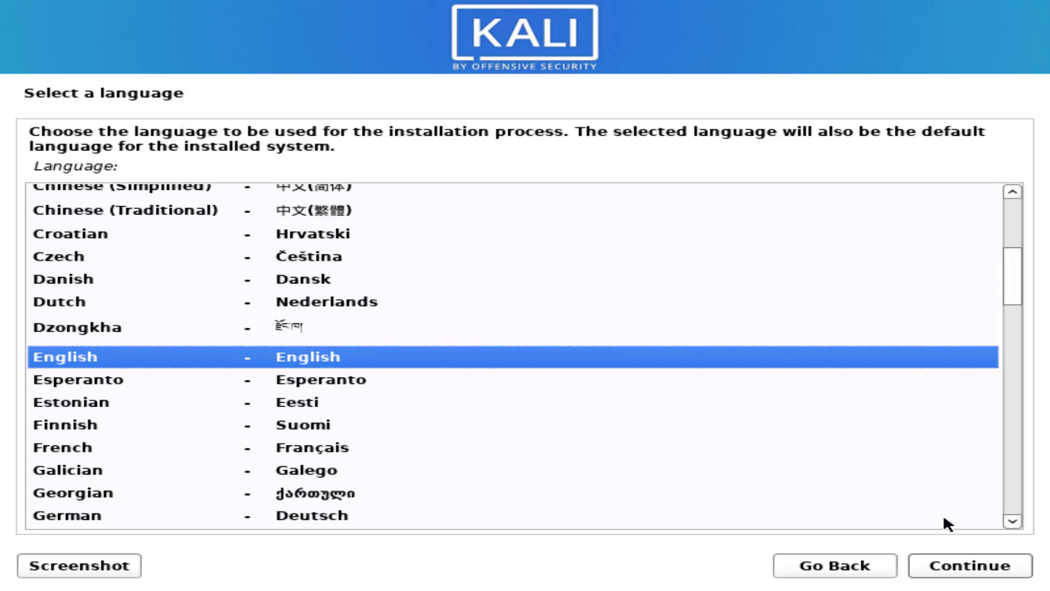
- Keep English as the language, choose India as the location, and accept the American English keymap
{"action": "left_click", "coordinate": [961, 571]}
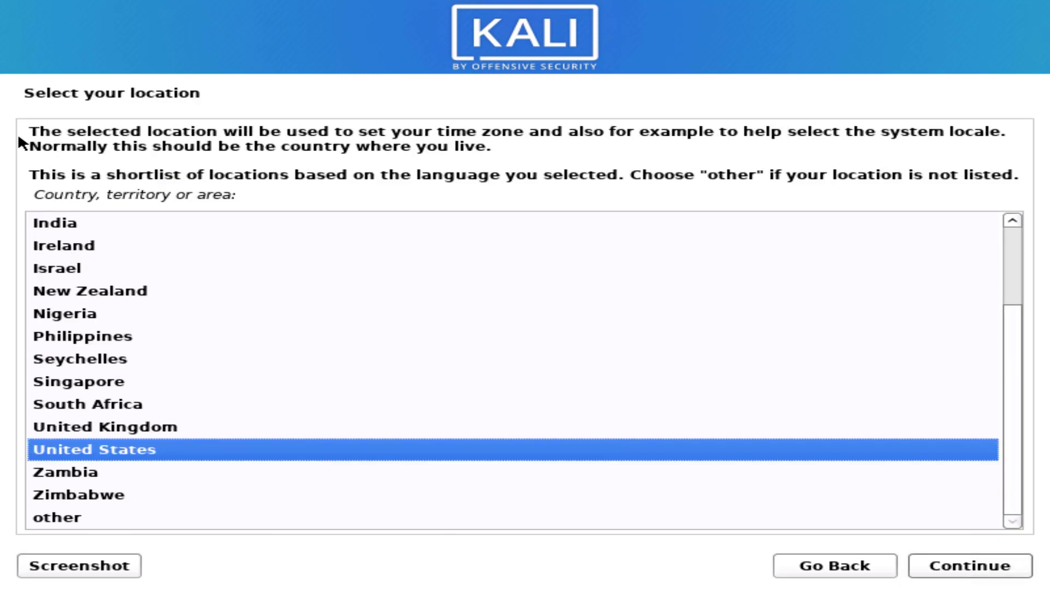
{"action": "scroll", "coordinate": [68, 480], "scroll_direction": "up", "scroll_amount": 2}
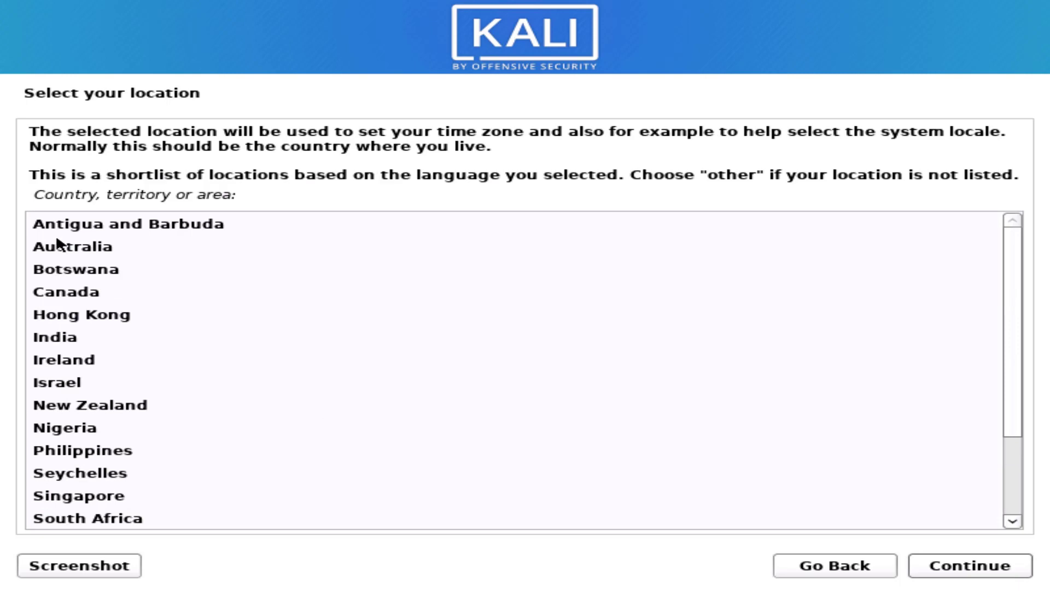
{"action": "left_click", "coordinate": [65, 336]}
{"action": "left_click", "coordinate": [961, 567]}
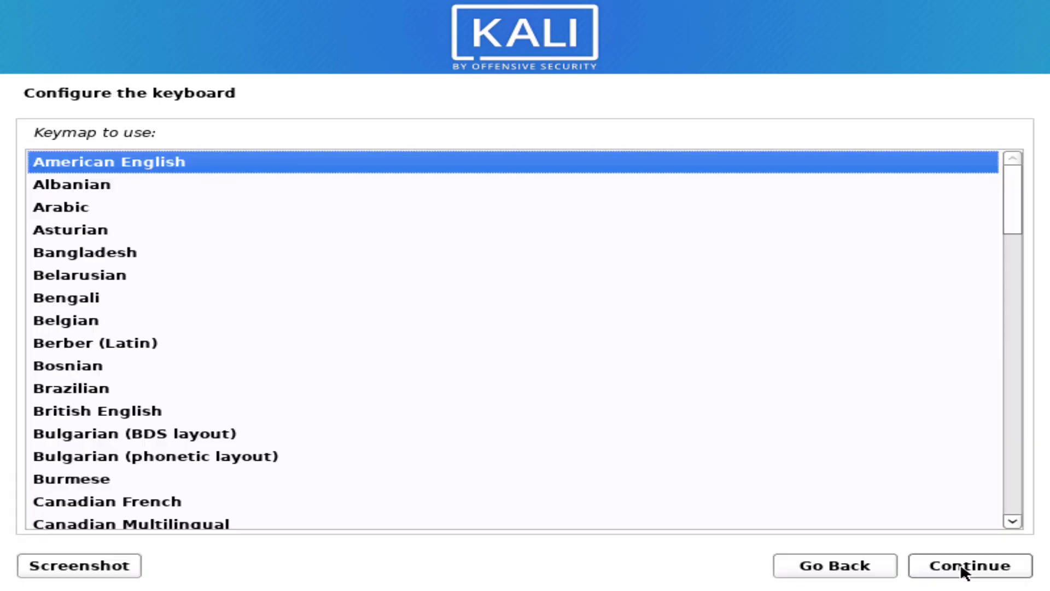
{"action": "scroll", "coordinate": [211, 410], "scroll_direction": "down", "scroll_amount": 15}
{"action": "scroll", "coordinate": [211, 469], "scroll_direction": "up", "scroll_amount": 15}
{"action": "left_click", "coordinate": [968, 565]}
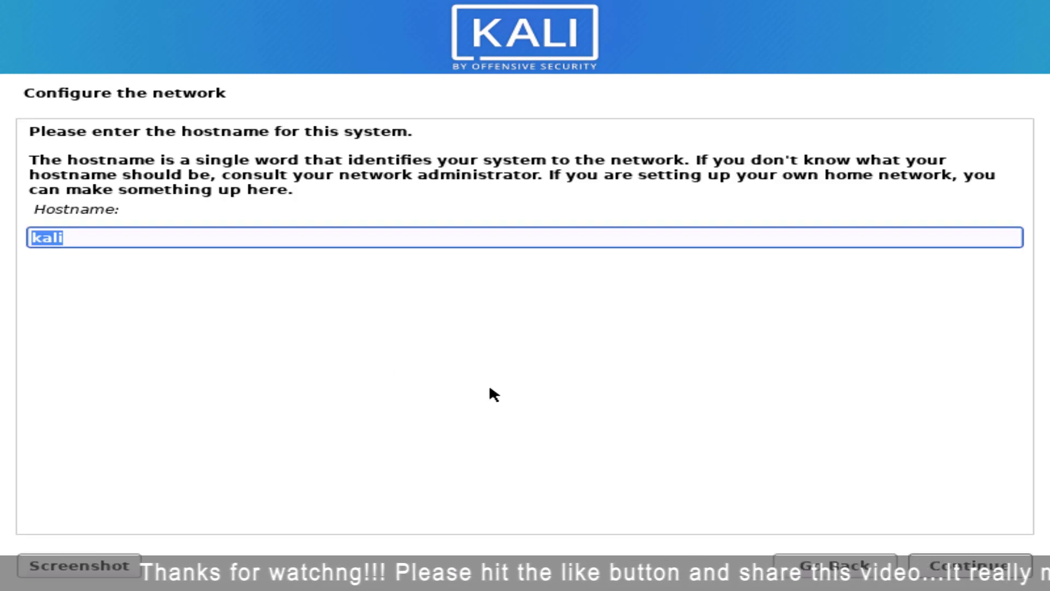
- Keep 'kali' as the hostname and leave the domain name empty
{"action": "left_click", "coordinate": [117, 236]}
{"action": "left_click", "coordinate": [964, 563]}
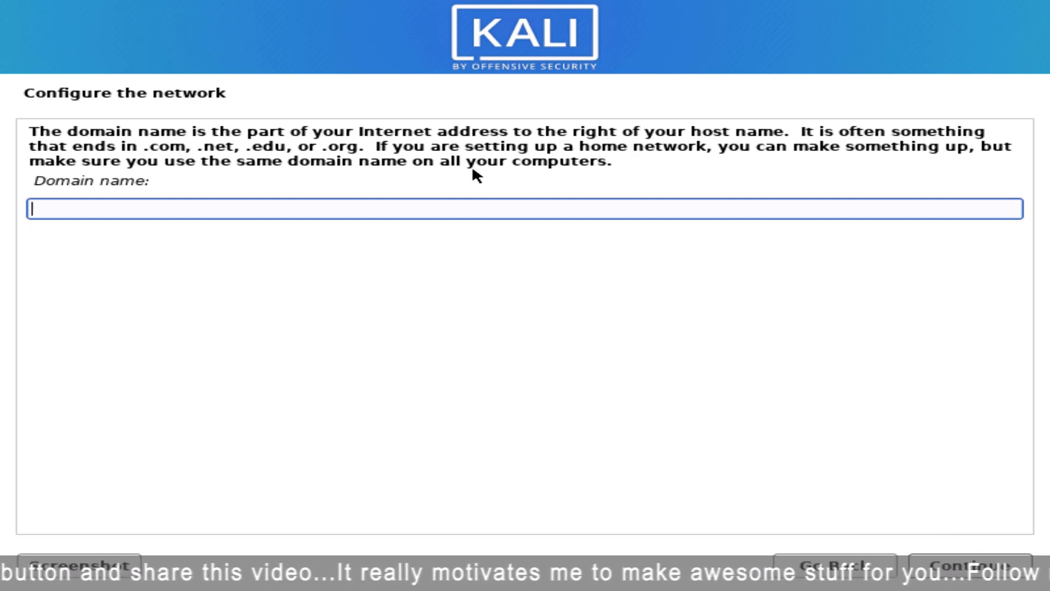
{"action": "key", "text": "Return"}
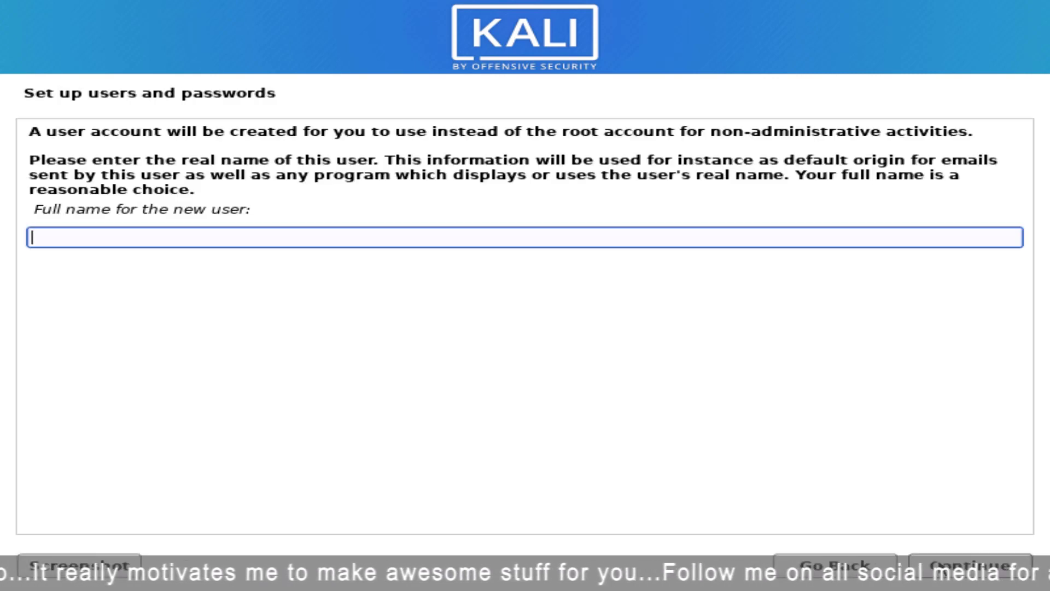
- Create the user account: enter the full name, a username, and the password twice
{"action": "type", "text": "TECH DHEE"}
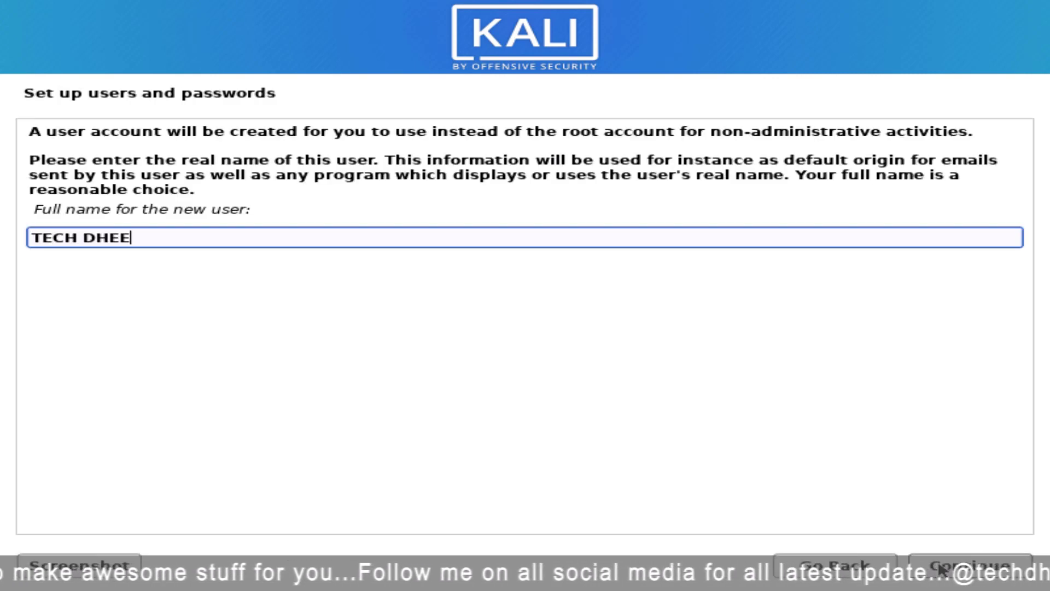
{"action": "left_click", "coordinate": [972, 567]}
{"action": "left_click", "coordinate": [195, 192]}
{"action": "type", "text": "dhee"}
{"action": "left_click", "coordinate": [932, 566]}
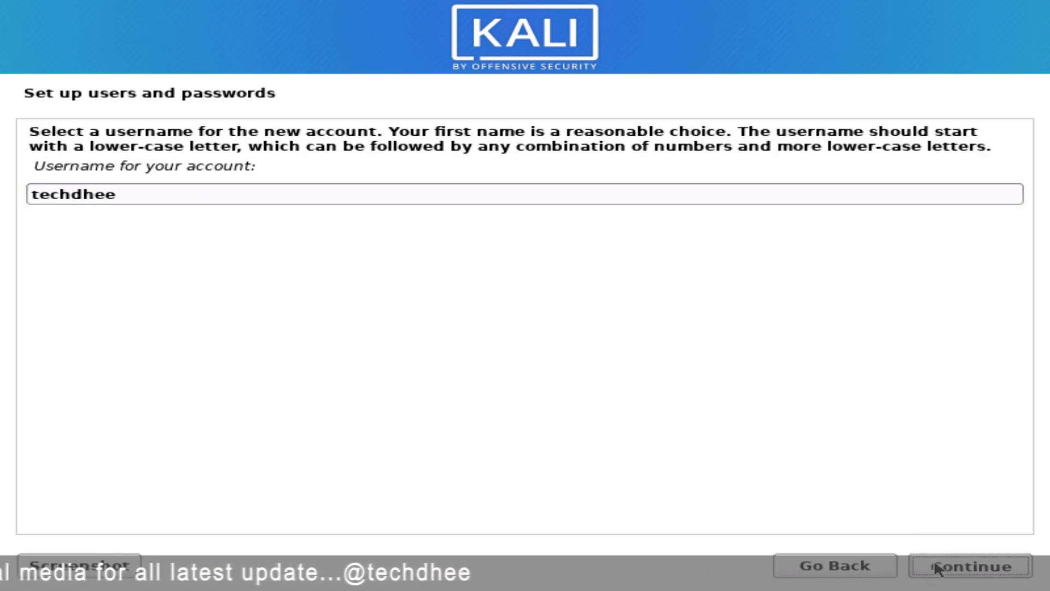
{"action": "type", "text": "kalilinux"}
{"action": "key", "text": "Tab"}
{"action": "type", "text": "kalilinux"}
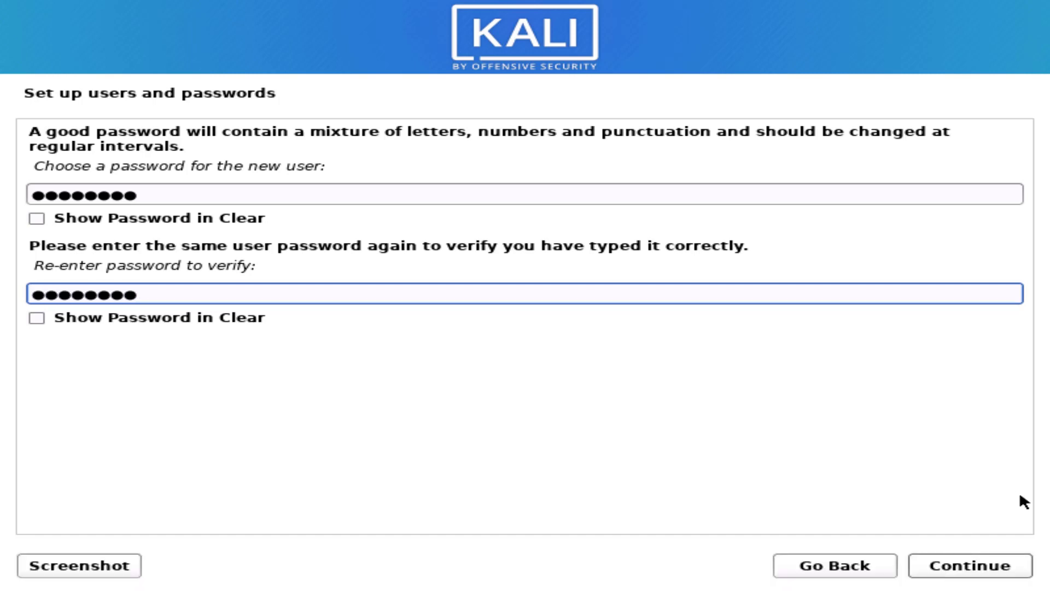
{"action": "left_click", "coordinate": [1020, 564]}
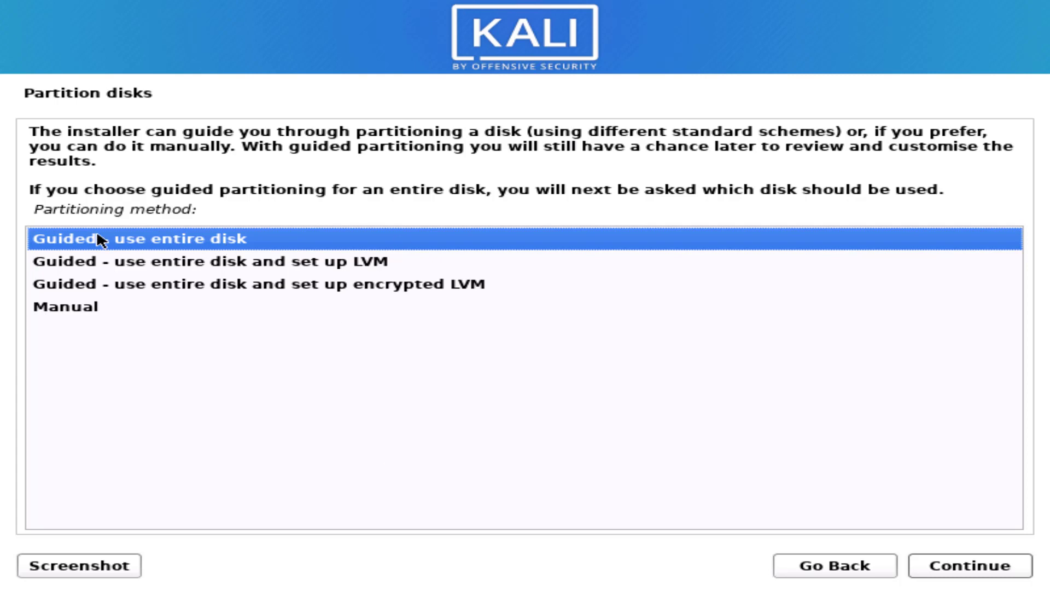
- Choose manual partitioning, create a new empty partition table on sda, and select its 549.8 GB free space
{"action": "left_click", "coordinate": [86, 306]}
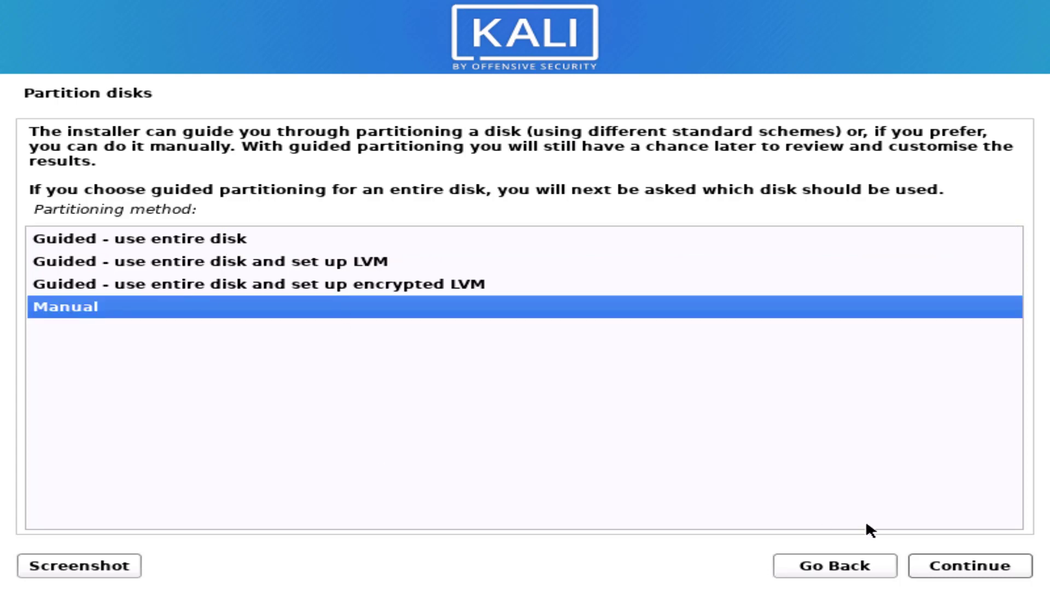
{"action": "left_click", "coordinate": [958, 568]}
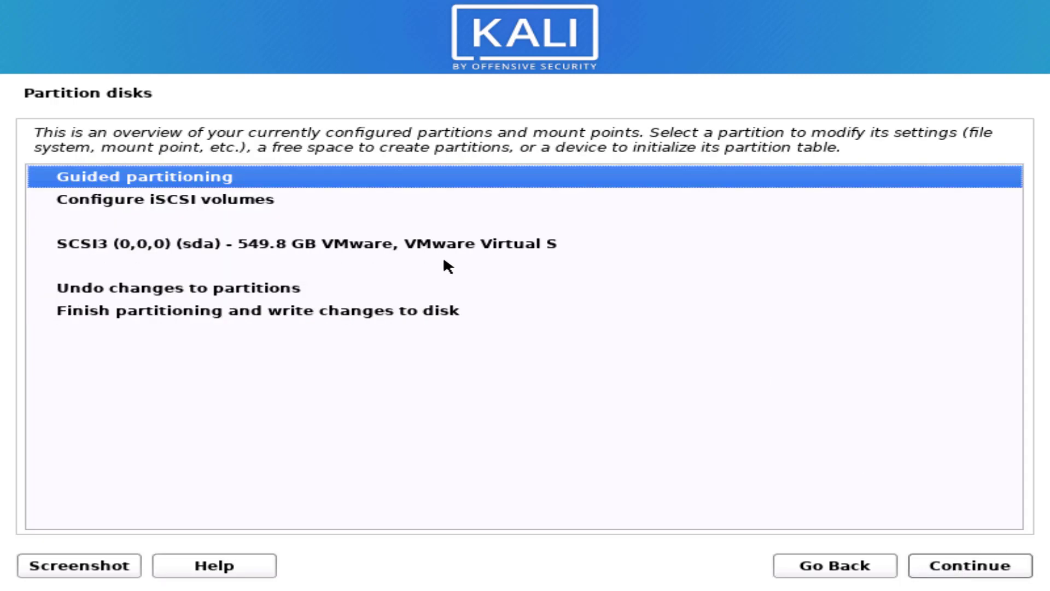
{"action": "left_click", "coordinate": [121, 243]}
{"action": "left_click", "coordinate": [945, 565]}
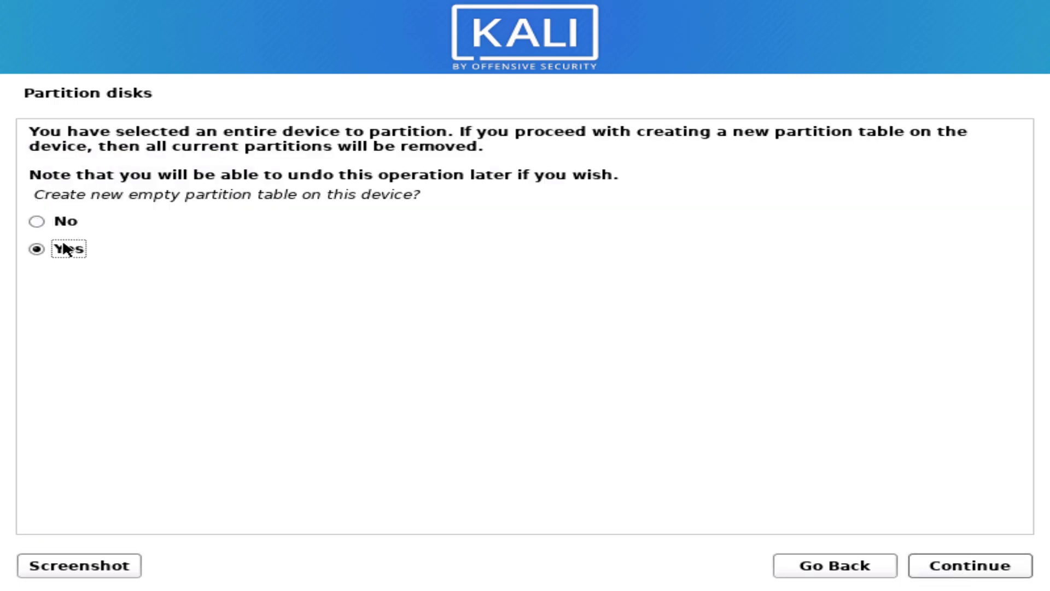
{"action": "left_click", "coordinate": [967, 567]}
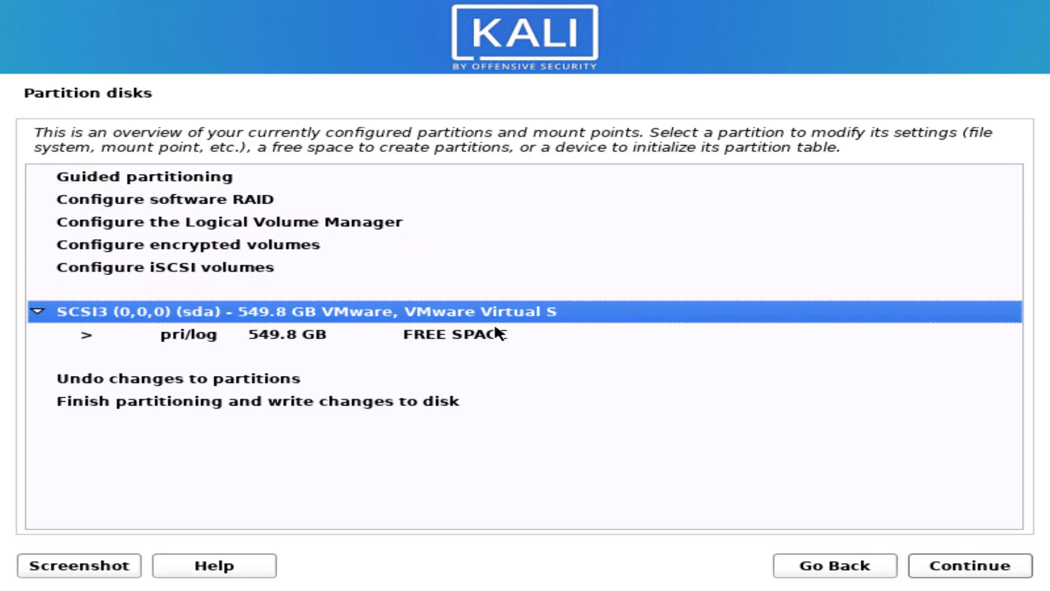
{"action": "left_click", "coordinate": [216, 333]}
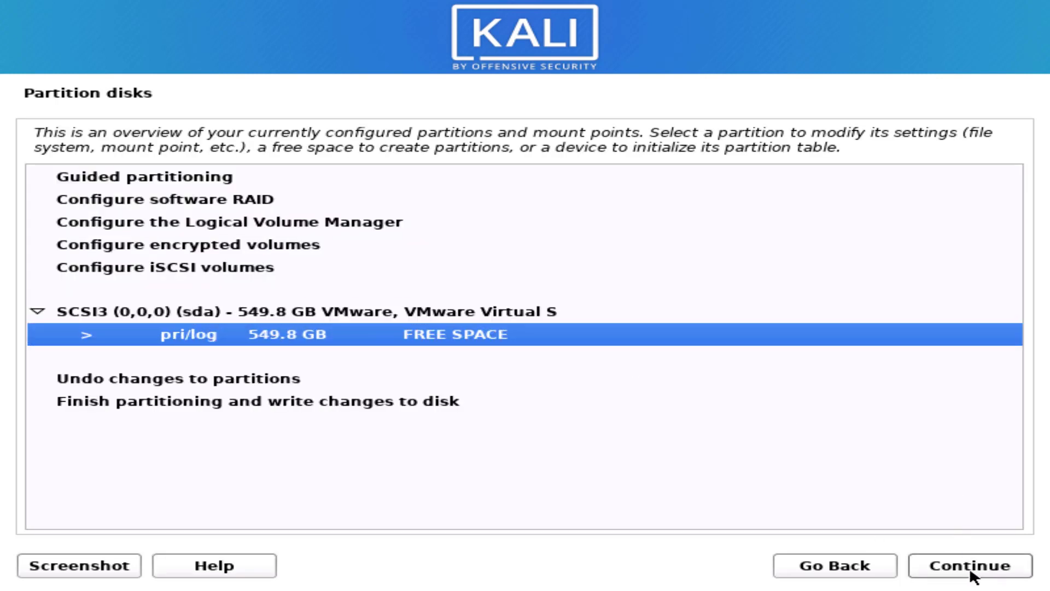
{"action": "left_click", "coordinate": [970, 567]}
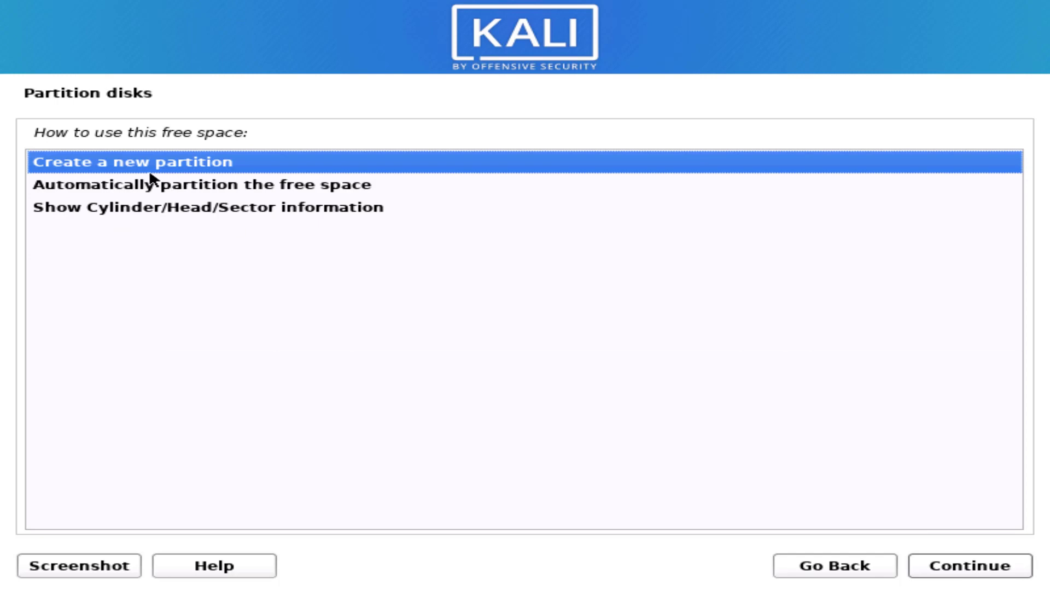
- Create a new 9.8 GB primary partition at the start of the free space
{"action": "left_click", "coordinate": [941, 564]}
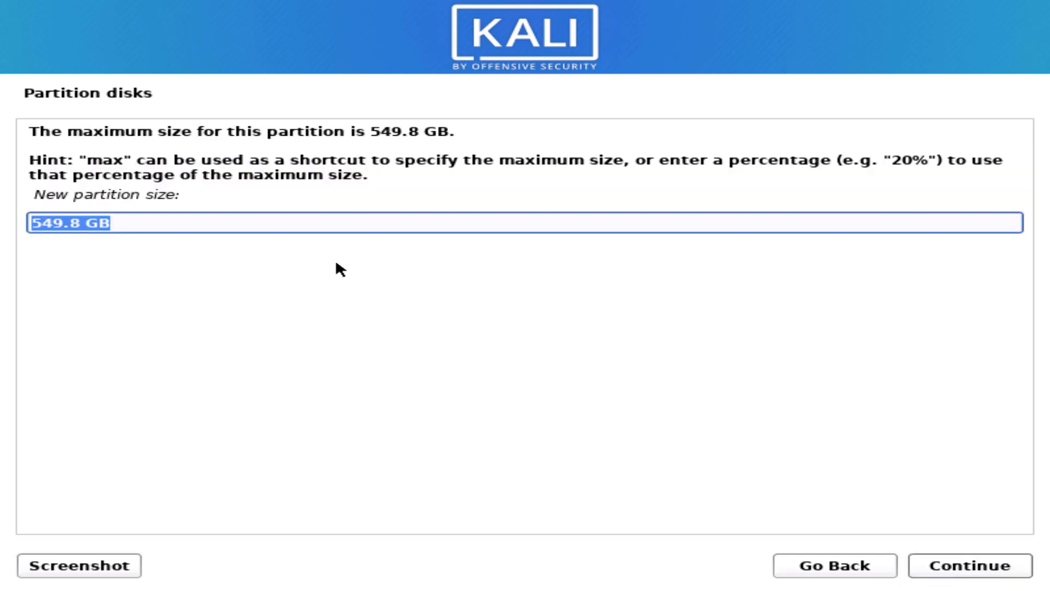
{"action": "left_click", "coordinate": [118, 222]}
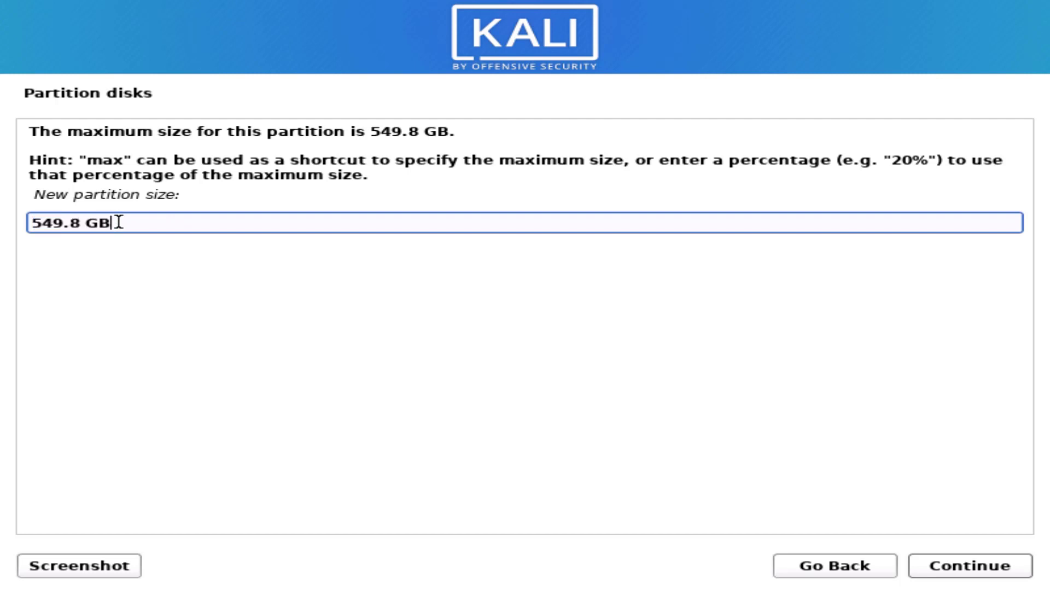
{"action": "left_click_drag", "start_coordinate": [118, 221], "coordinate": [22, 199]}
{"action": "double_click", "coordinate": [47, 217]}
{"action": "type", "text": "9"}
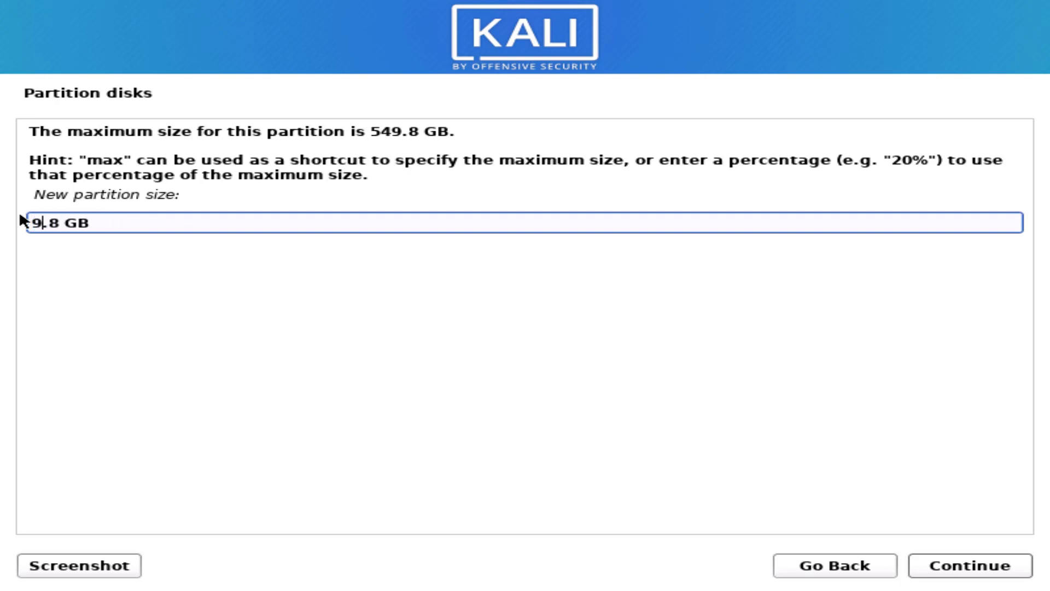
{"action": "left_click", "coordinate": [943, 570]}
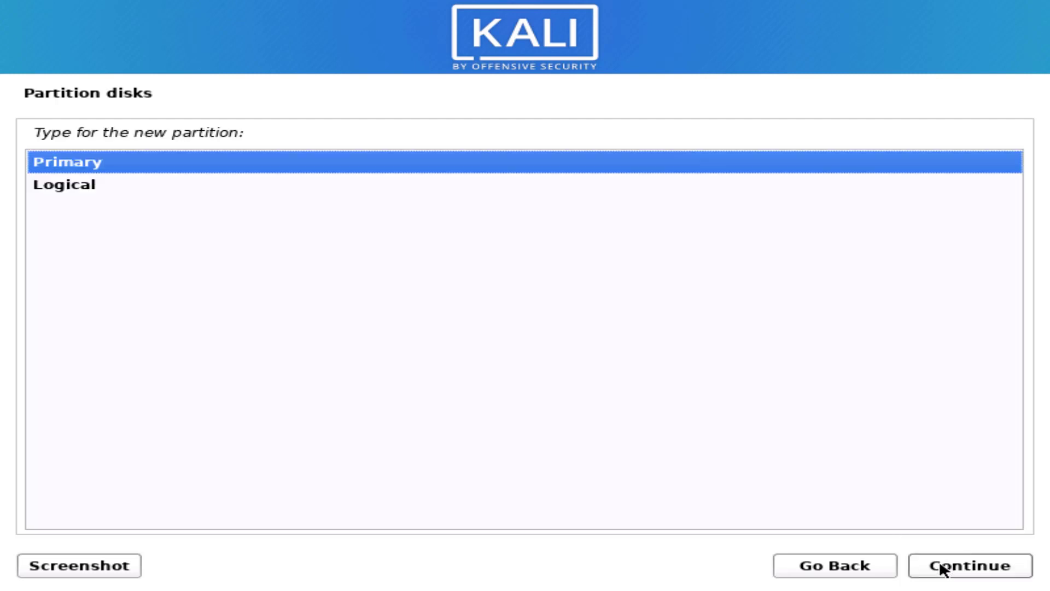
{"action": "left_click", "coordinate": [936, 567]}
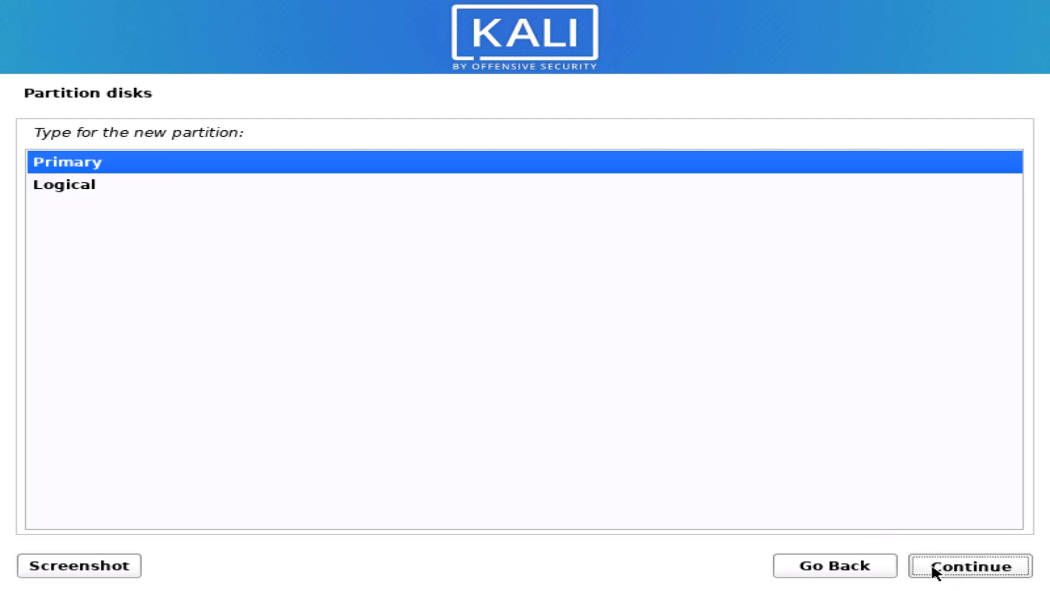
{"action": "left_click", "coordinate": [928, 566]}
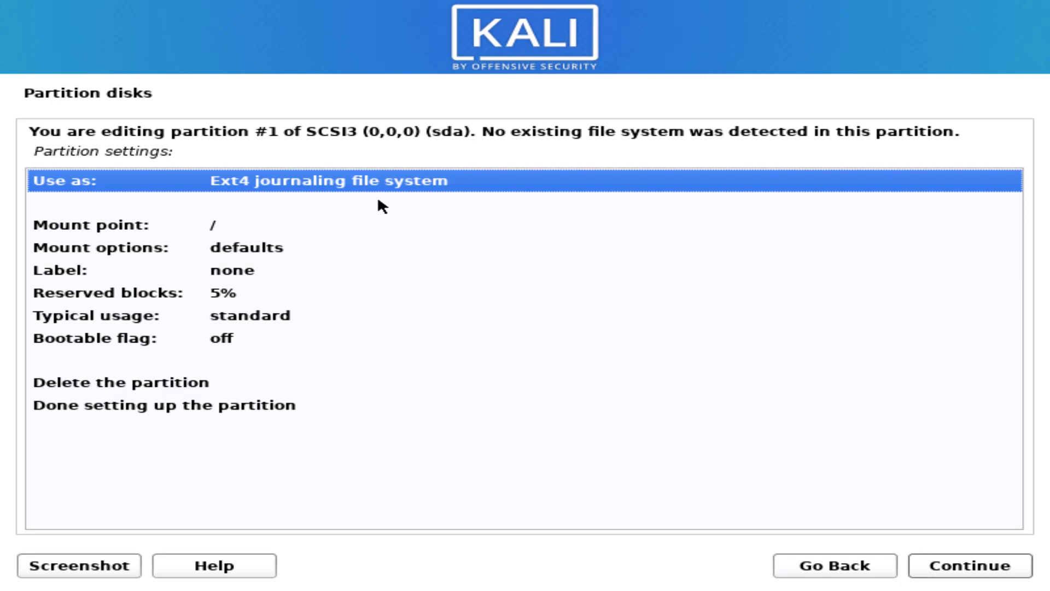
- Set the mount point to /boot, then change the partition's use to swap area
{"action": "left_click", "coordinate": [169, 228]}
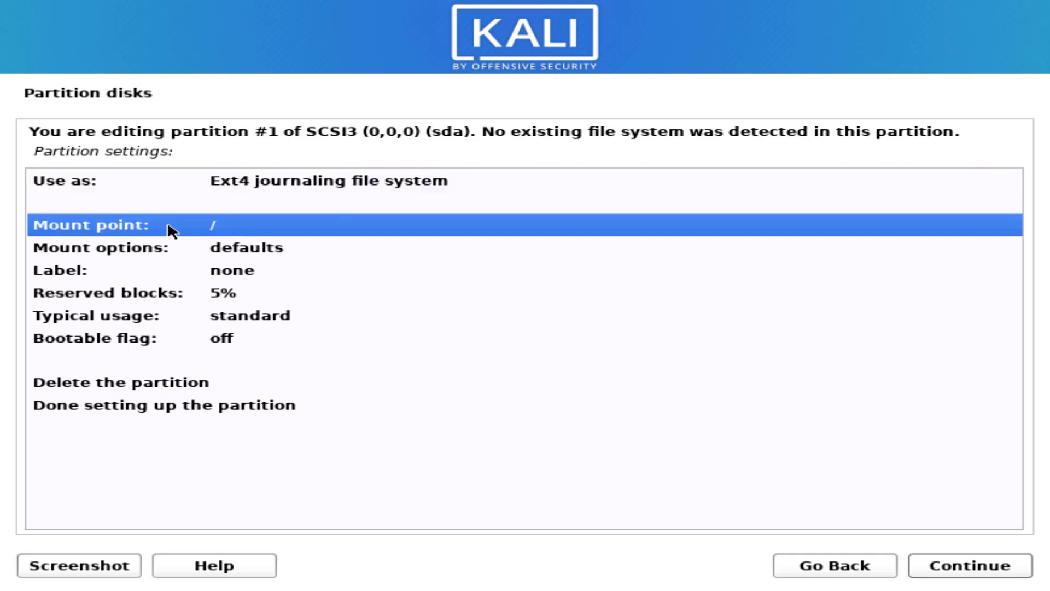
{"action": "double_click", "coordinate": [176, 230]}
{"action": "left_click", "coordinate": [211, 193]}
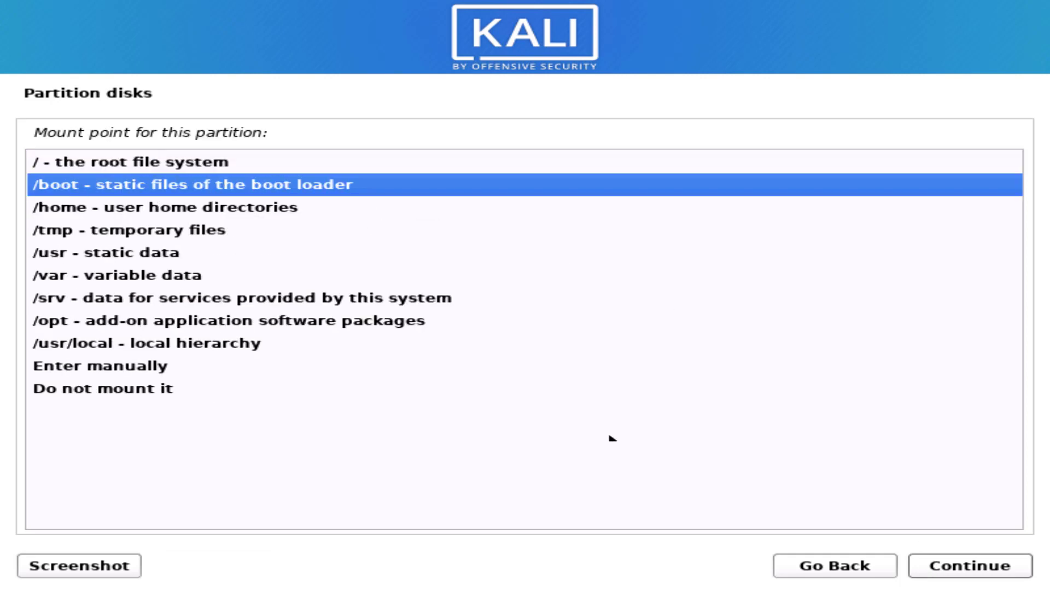
{"action": "double_click", "coordinate": [97, 185]}
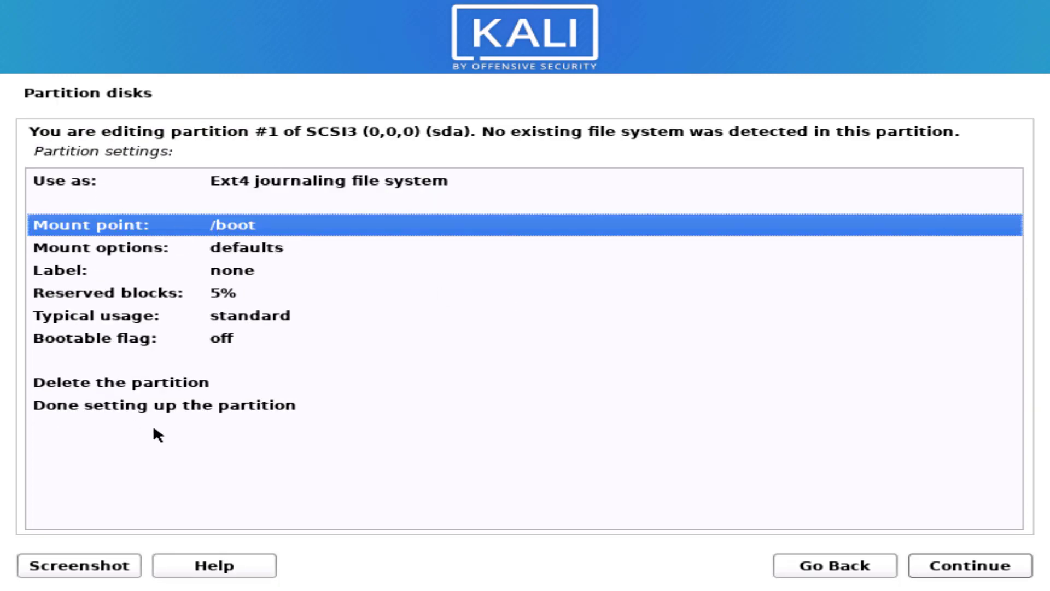
{"action": "left_click", "coordinate": [228, 188]}
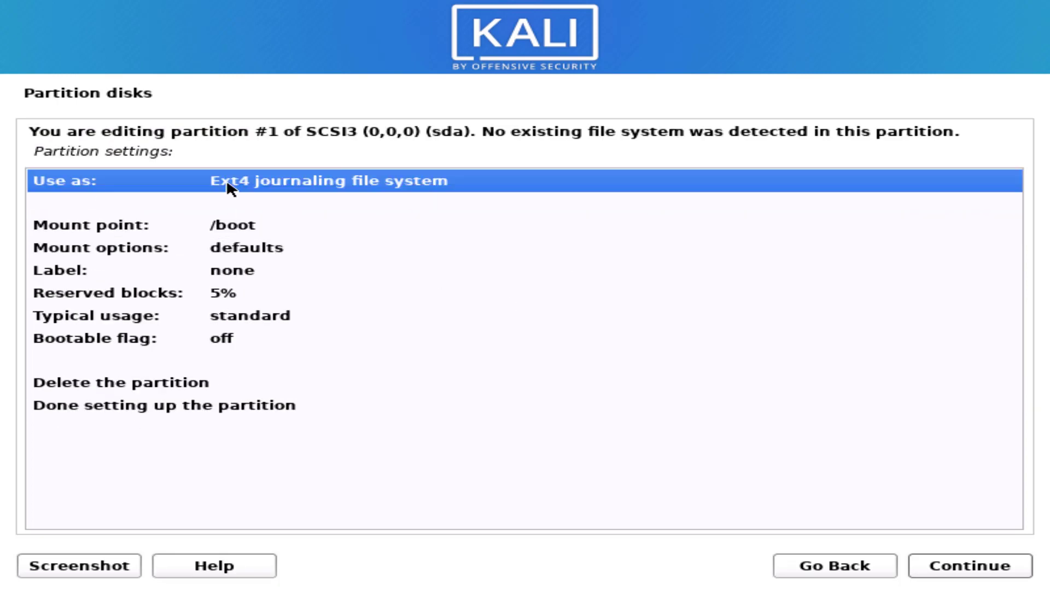
{"action": "double_click", "coordinate": [226, 180]}
{"action": "left_click", "coordinate": [96, 343]}
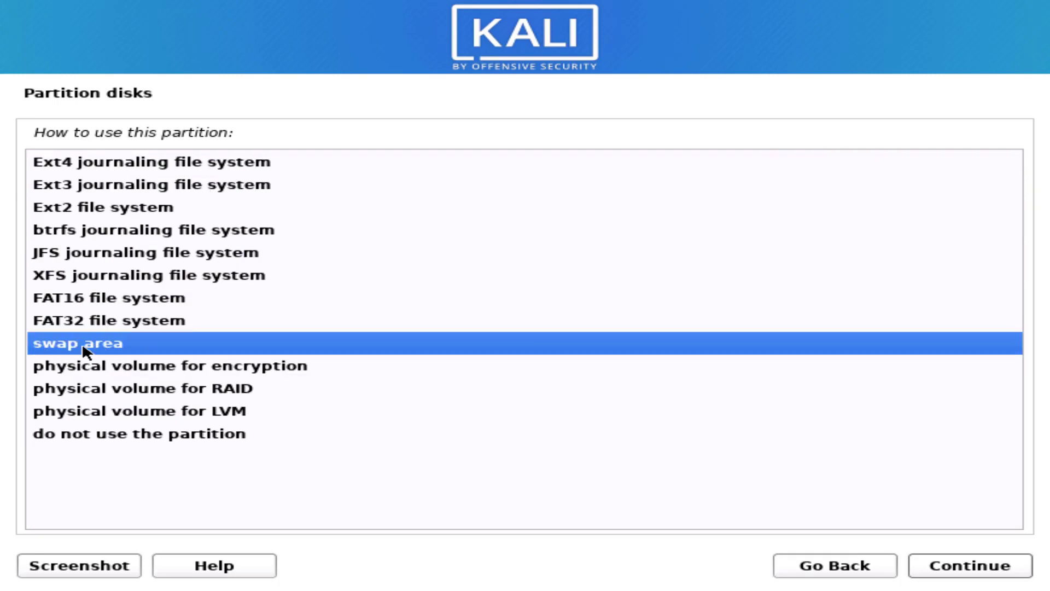
{"action": "left_click", "coordinate": [938, 569]}
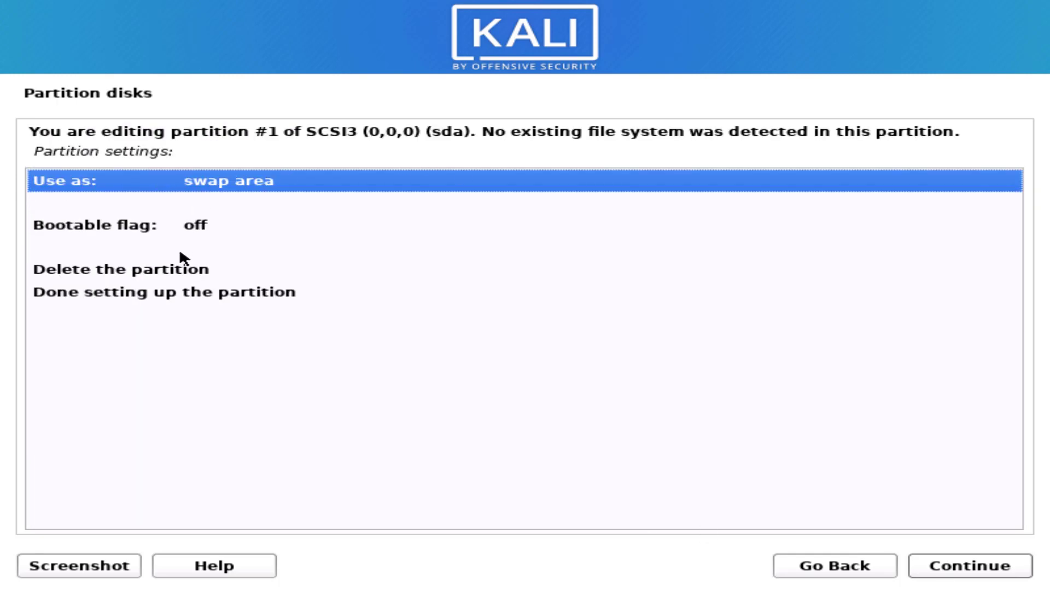
{"action": "left_click", "coordinate": [171, 292]}
- Finish the swap partition and create a 540.0 GB primary ext4 root partition in the remaining space
{"action": "left_click", "coordinate": [969, 573]}
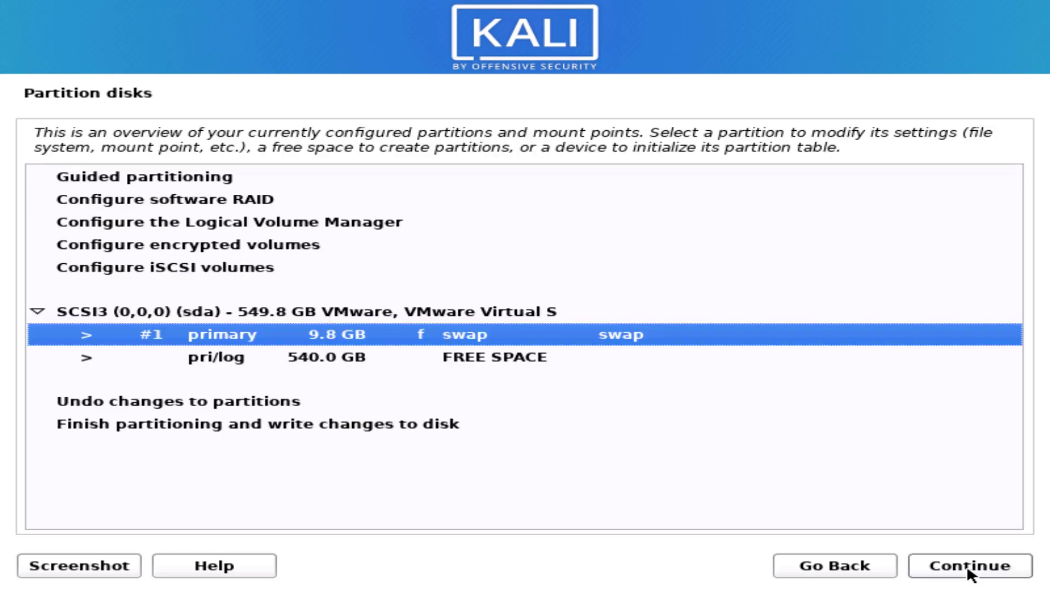
{"action": "left_click", "coordinate": [355, 358]}
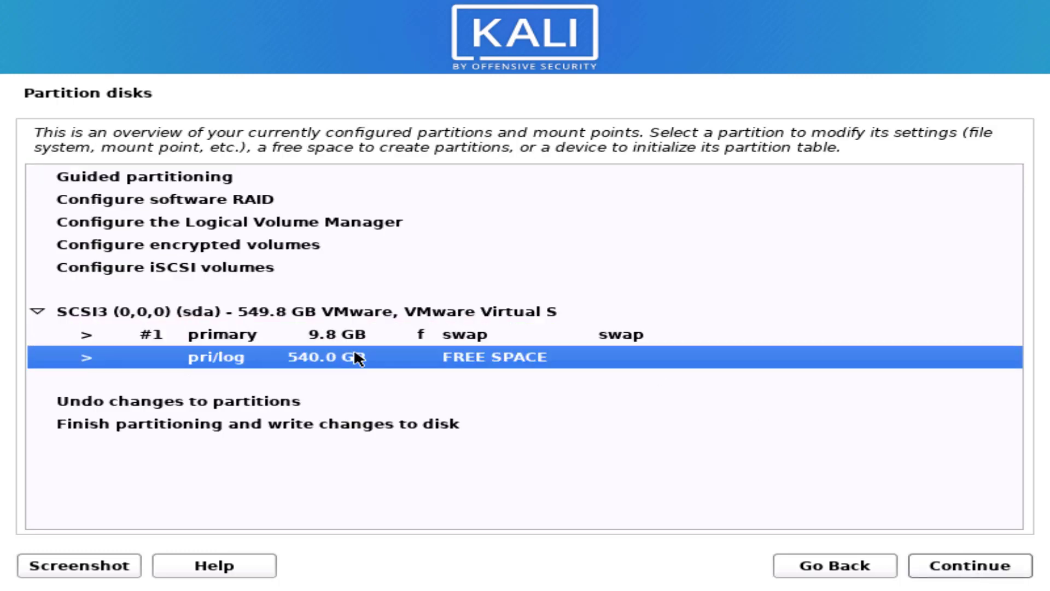
{"action": "left_click", "coordinate": [952, 569]}
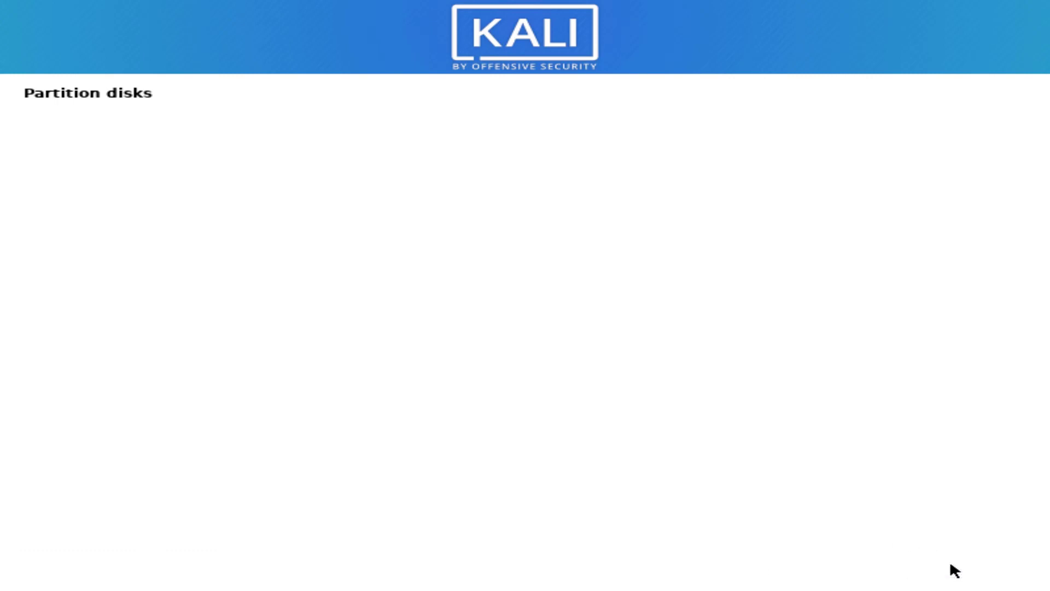
{"action": "left_click", "coordinate": [941, 565]}
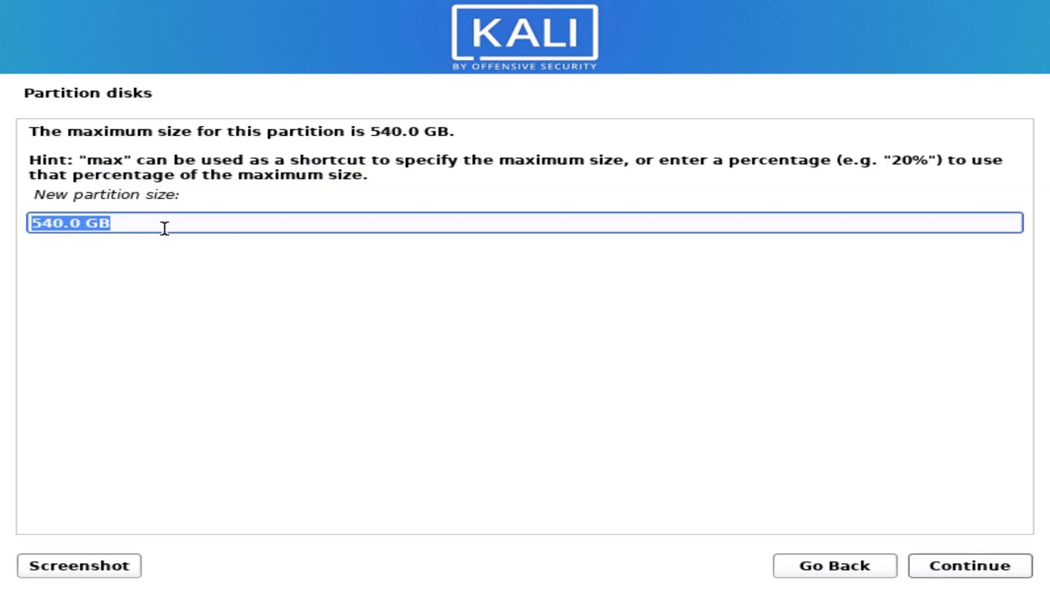
{"action": "left_click", "coordinate": [950, 569]}
{"action": "left_click", "coordinate": [53, 162]}
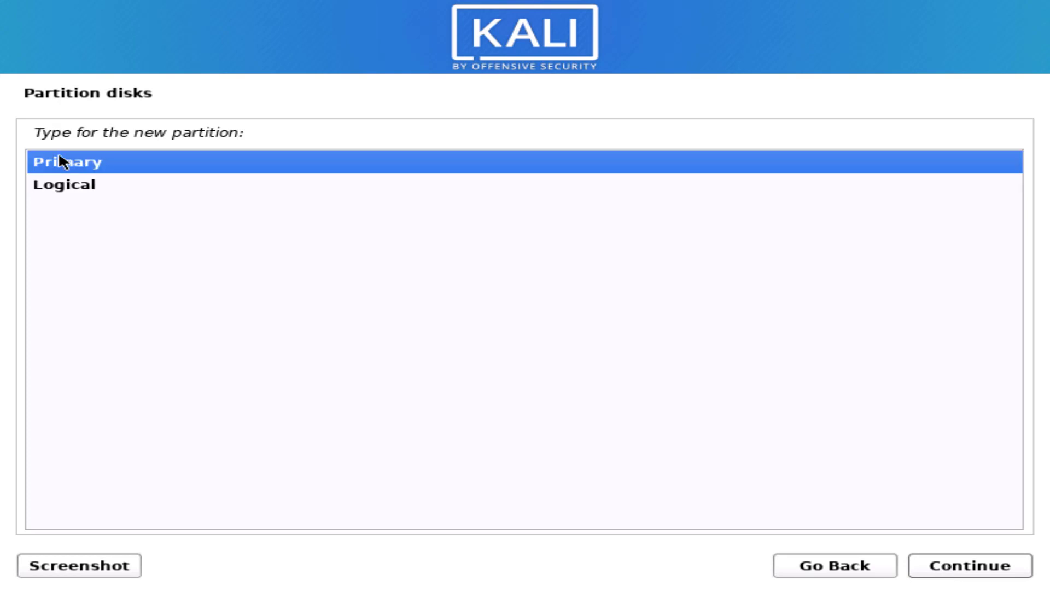
{"action": "left_click", "coordinate": [949, 559]}
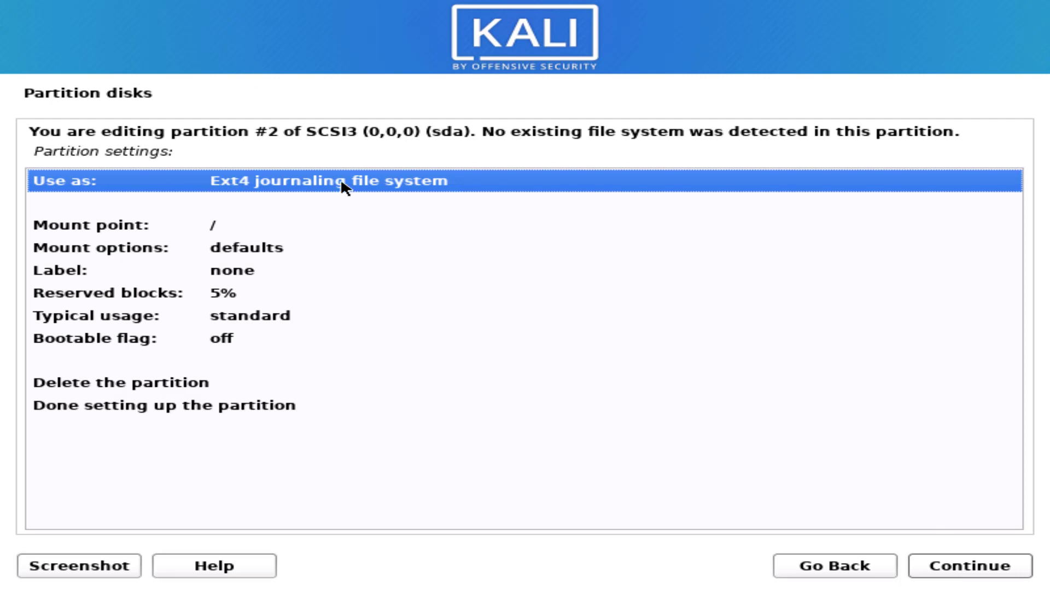
{"action": "left_click", "coordinate": [68, 395]}
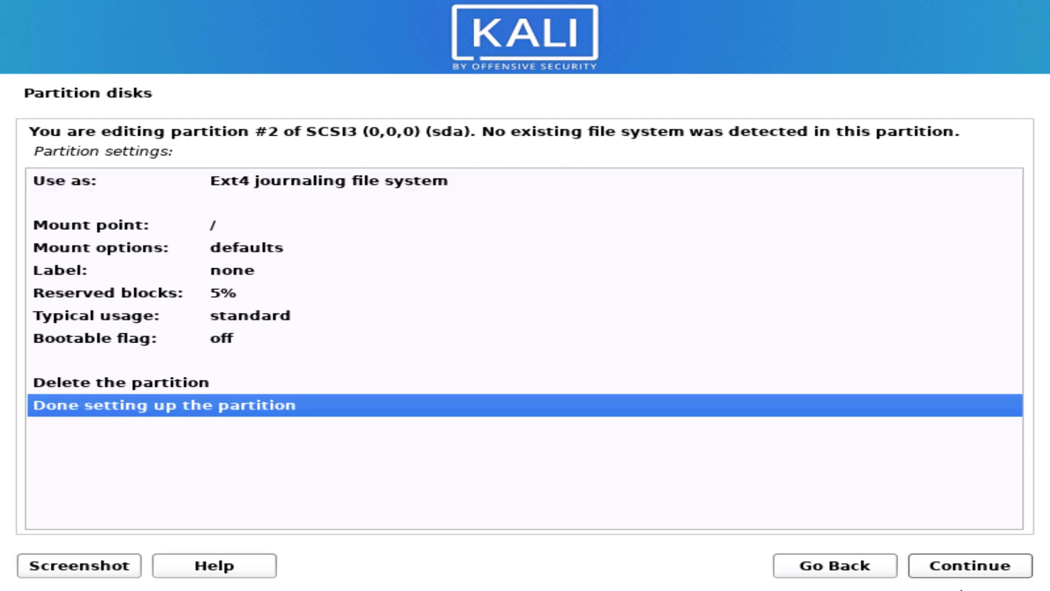
{"action": "left_click", "coordinate": [970, 568]}
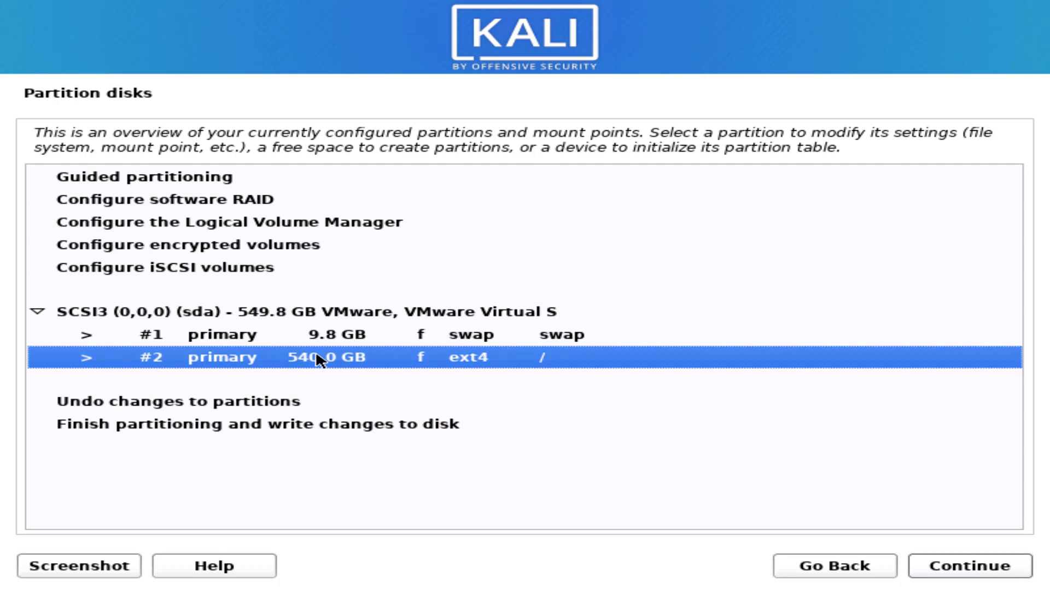
- Finish partitioning and confirm Yes to write the changes to disk
{"action": "left_click", "coordinate": [135, 423]}
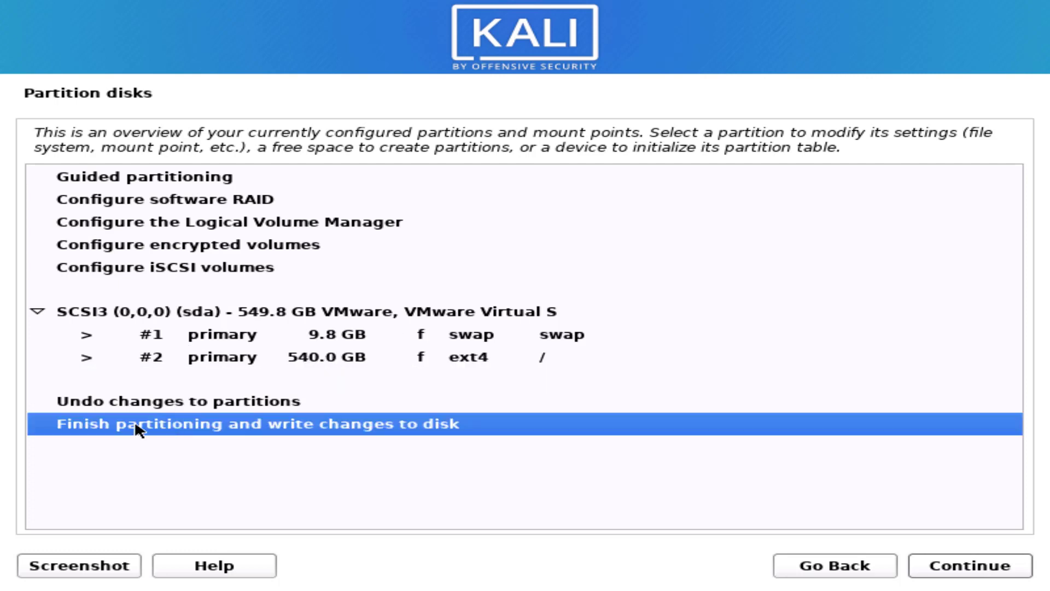
{"action": "left_click", "coordinate": [980, 569]}
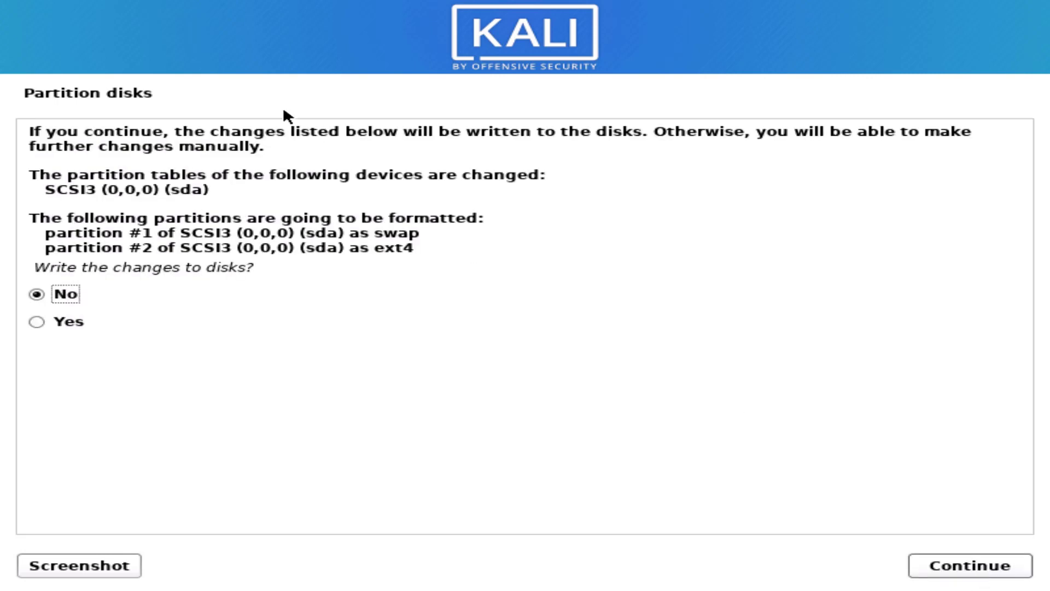
{"action": "left_click_drag", "start_coordinate": [47, 228], "coordinate": [417, 249]}
{"action": "left_click", "coordinate": [37, 294]}
{"action": "left_click", "coordinate": [36, 319]}
{"action": "left_click", "coordinate": [974, 565]}
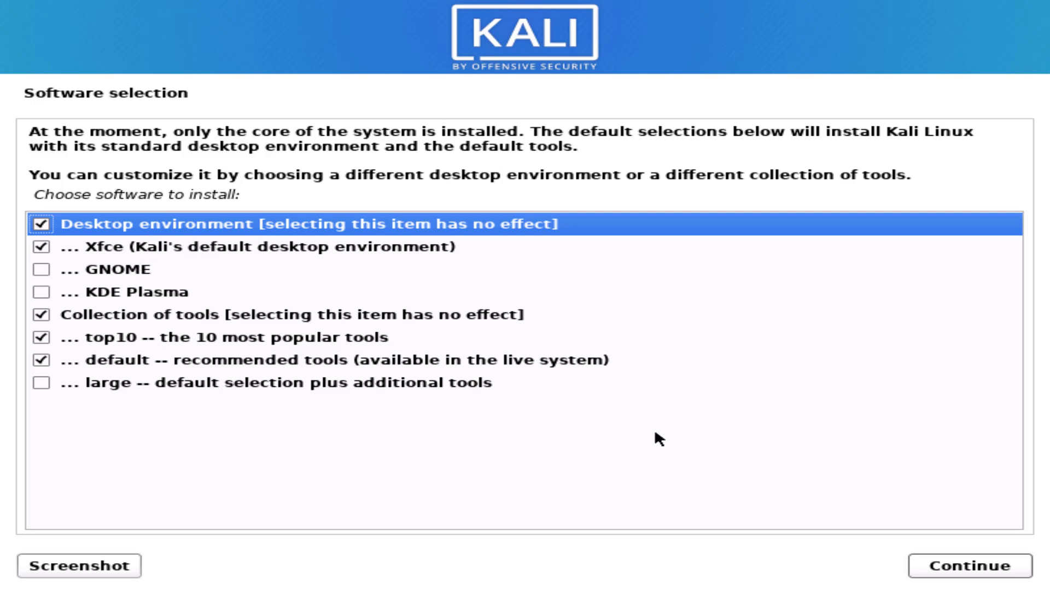
- Leave GNOME unticked, keep Xfce, top10 and default tools selected, and install the software
{"action": "left_click", "coordinate": [41, 268]}
{"action": "left_click", "coordinate": [41, 287]}
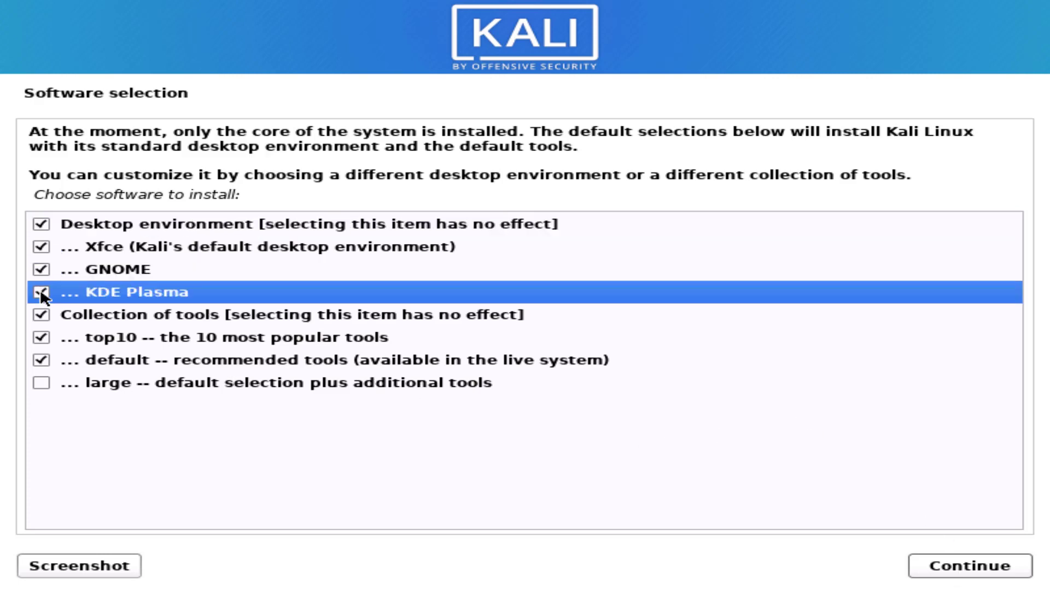
{"action": "left_click", "coordinate": [41, 269]}
{"action": "left_click", "coordinate": [110, 244]}
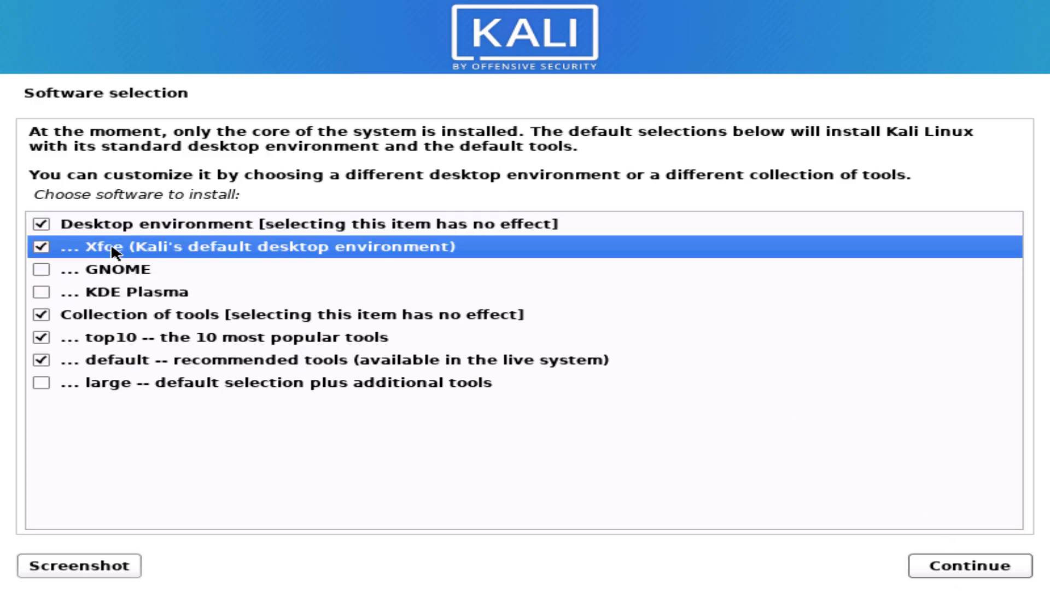
{"action": "left_click", "coordinate": [959, 569]}
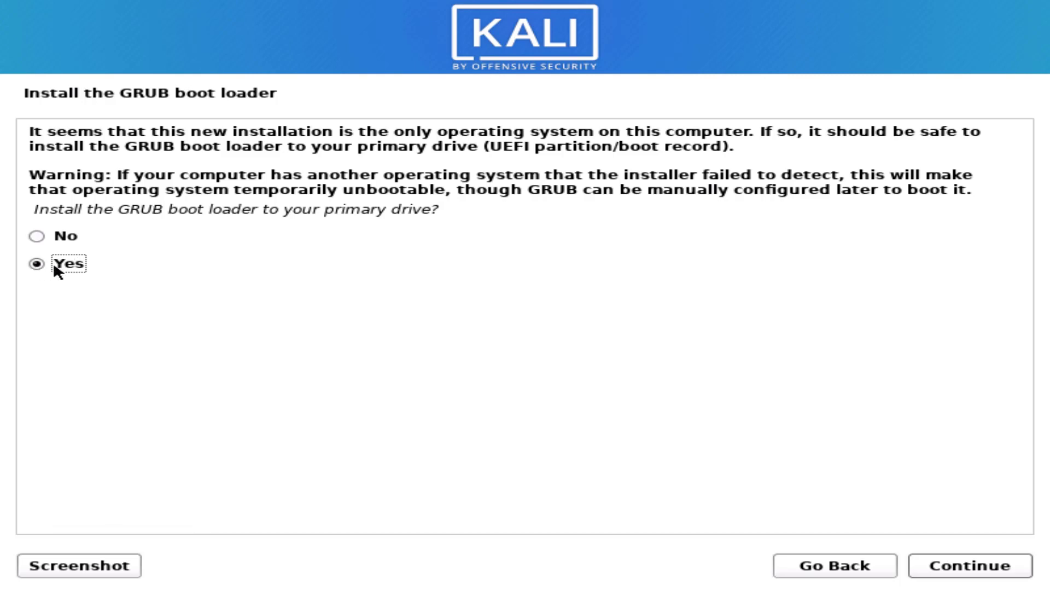
- Install GRUB onto /dev/sda, then confirm Installation complete to reboot into Kali Linux
{"action": "left_click", "coordinate": [992, 548]}
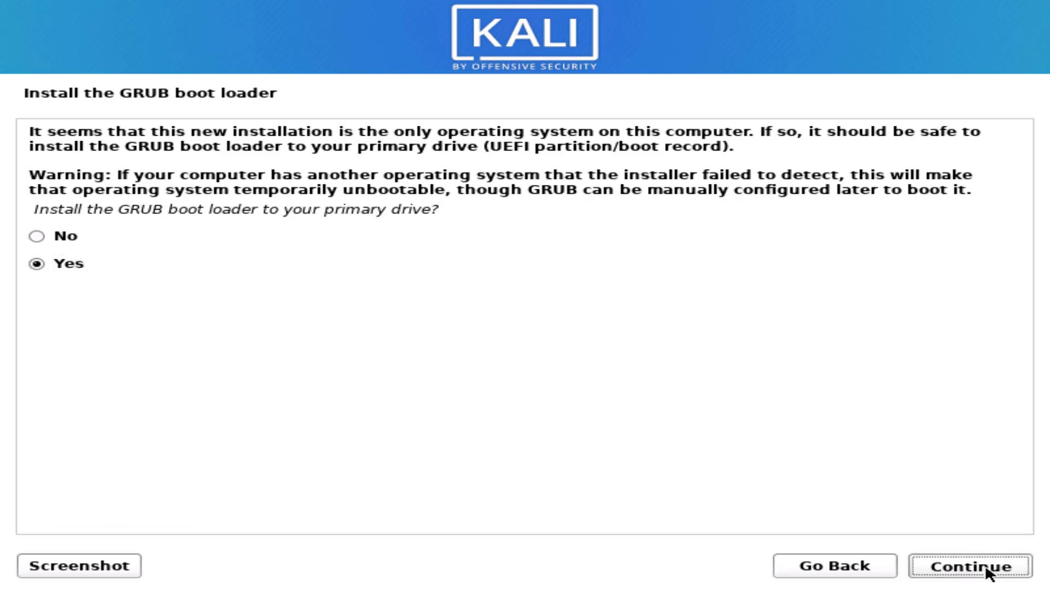
{"action": "left_click", "coordinate": [77, 238]}
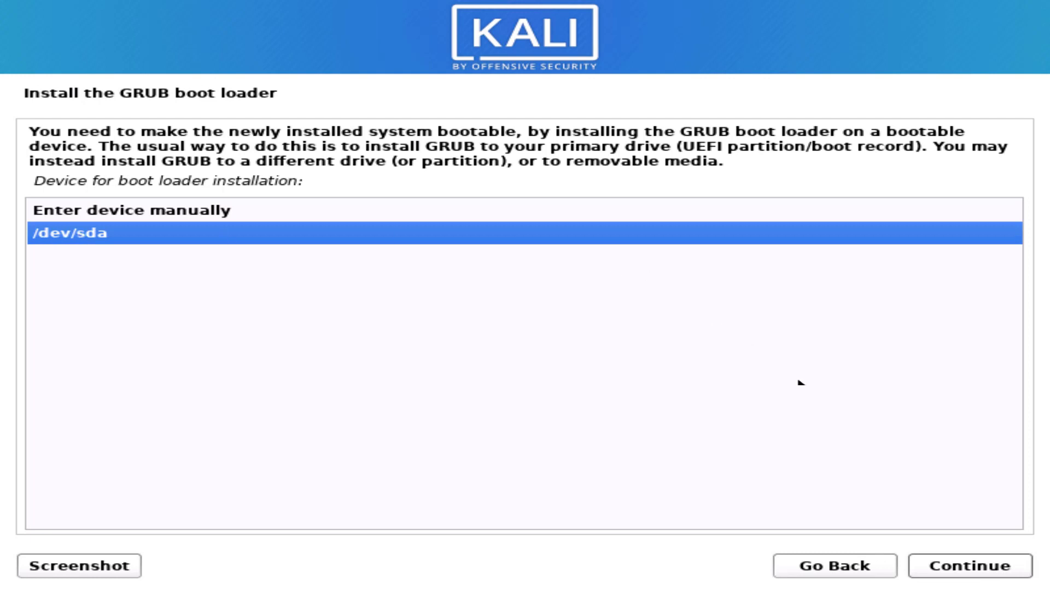
{"action": "left_click", "coordinate": [979, 567]}
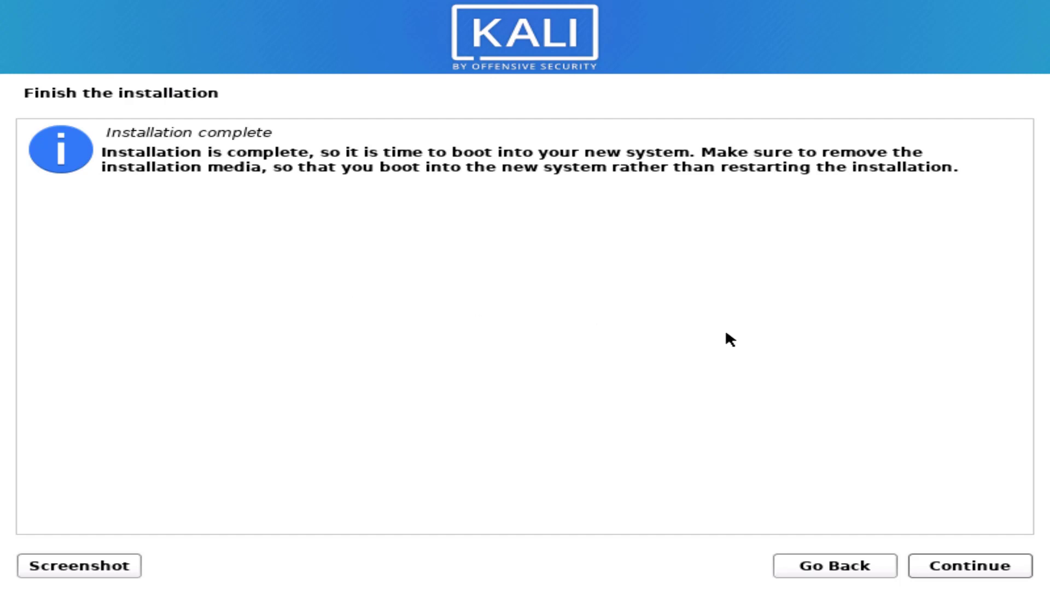
{"action": "left_click", "coordinate": [986, 569]}
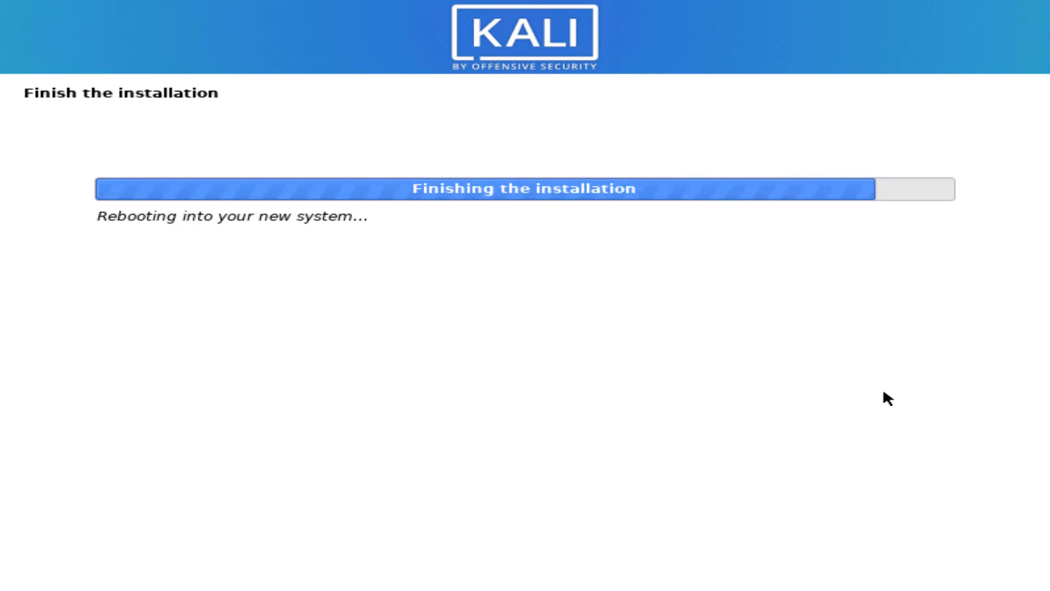